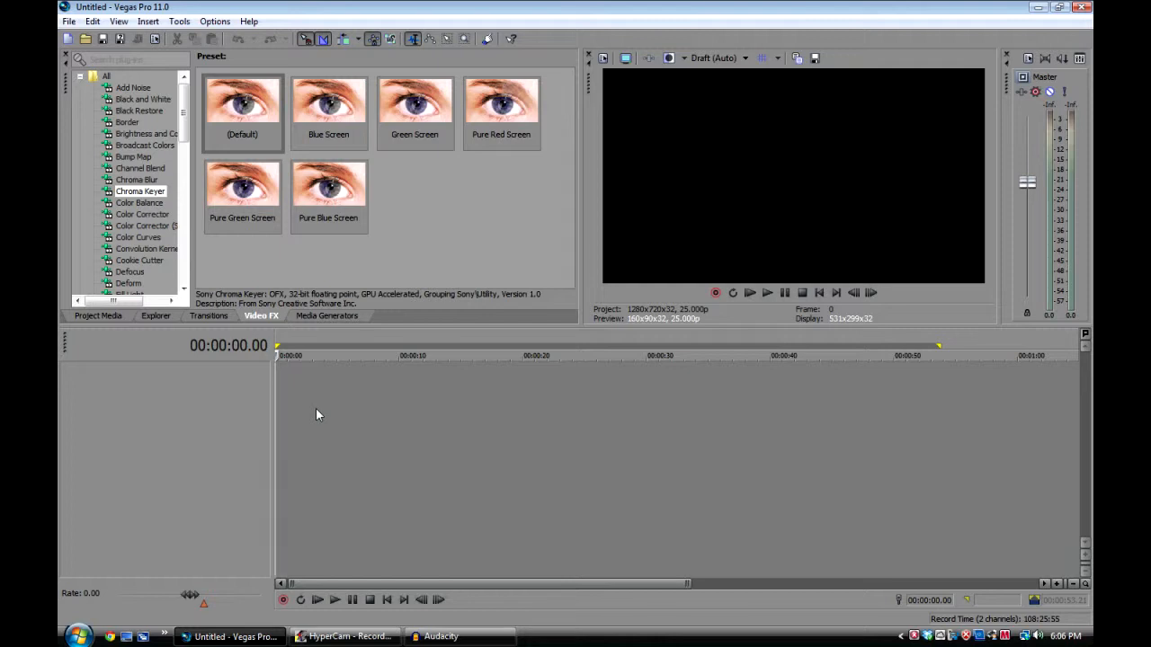
Set the video preview quality to Preview (Full)
click(709, 57)
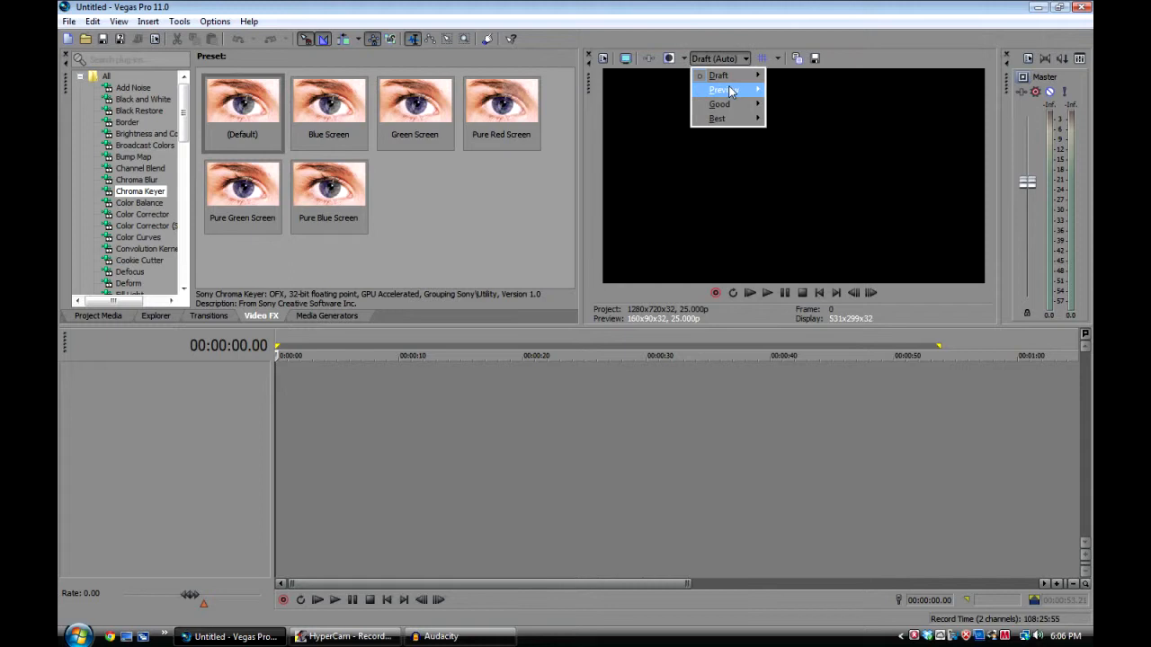
click(792, 104)
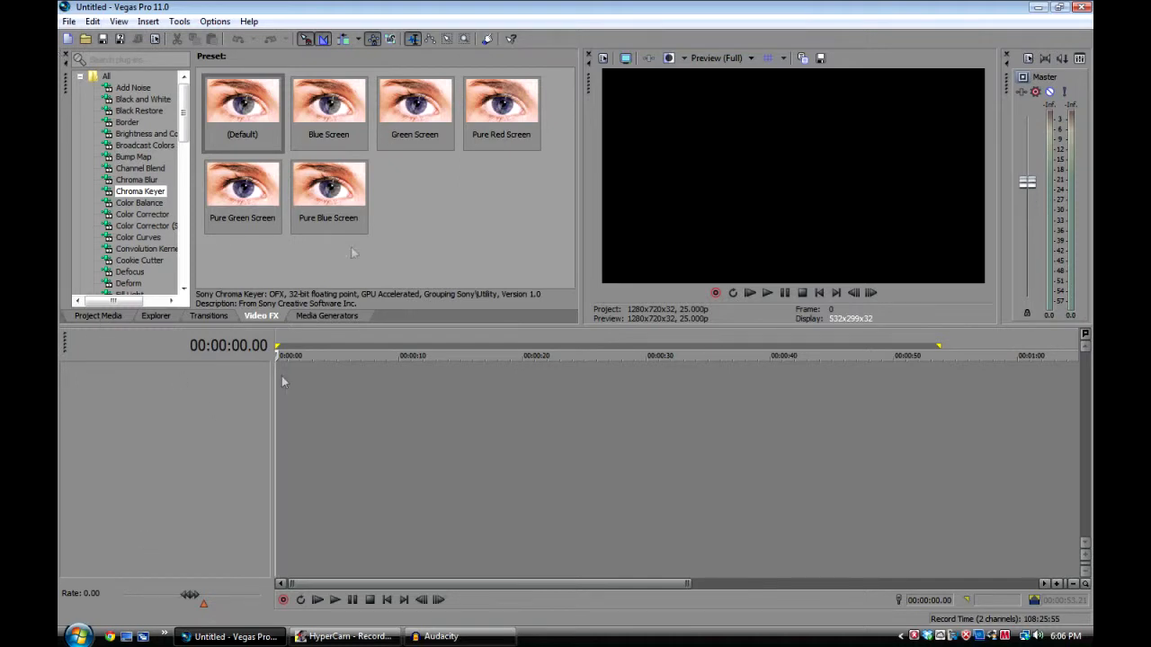
Open the clips HDV_0360.MP4 and HDV_0361.MP4 from the Desktop together in the project
click(70, 22)
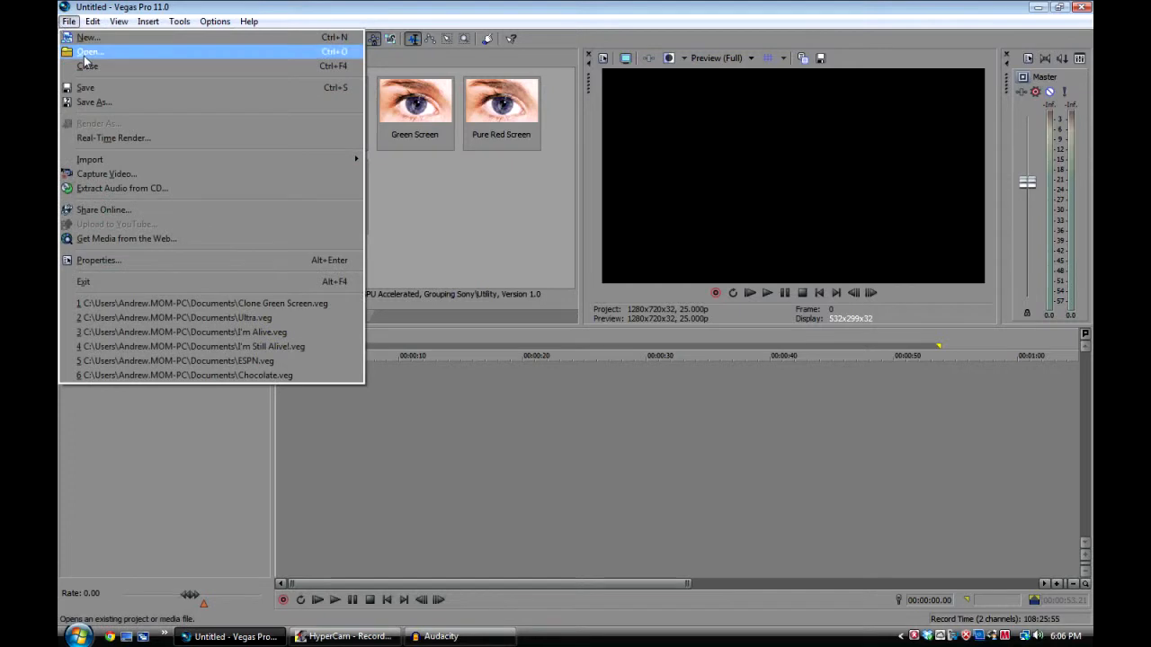
click(89, 52)
scroll(653, 264, down, 5)
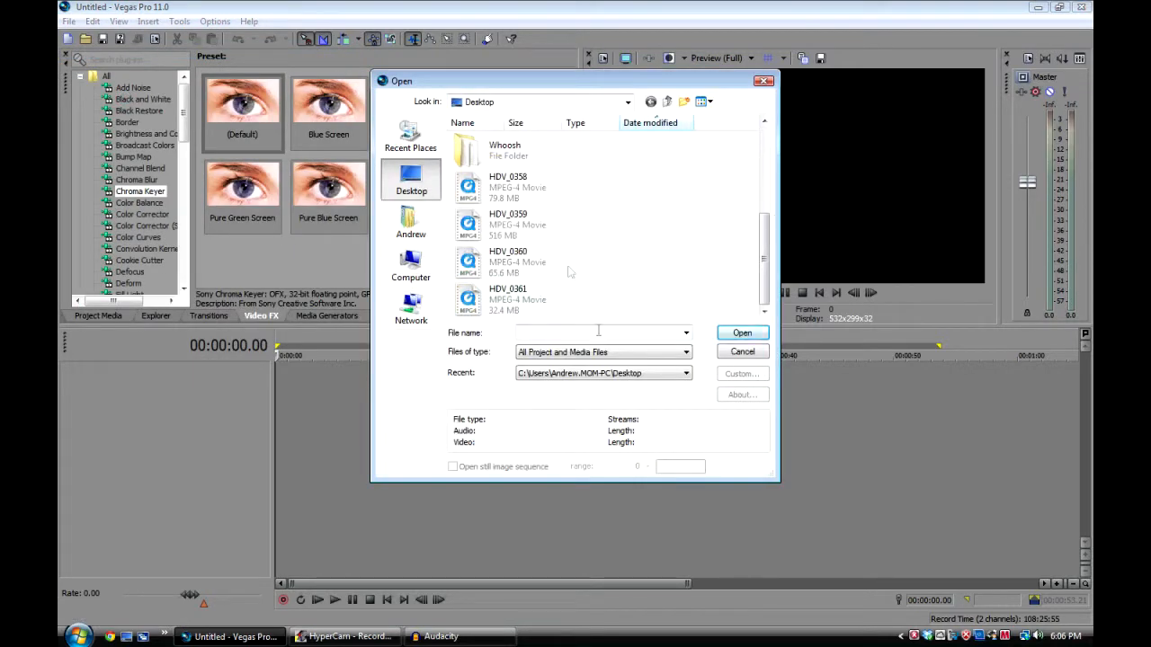
drag(696, 305, 491, 263)
click(742, 334)
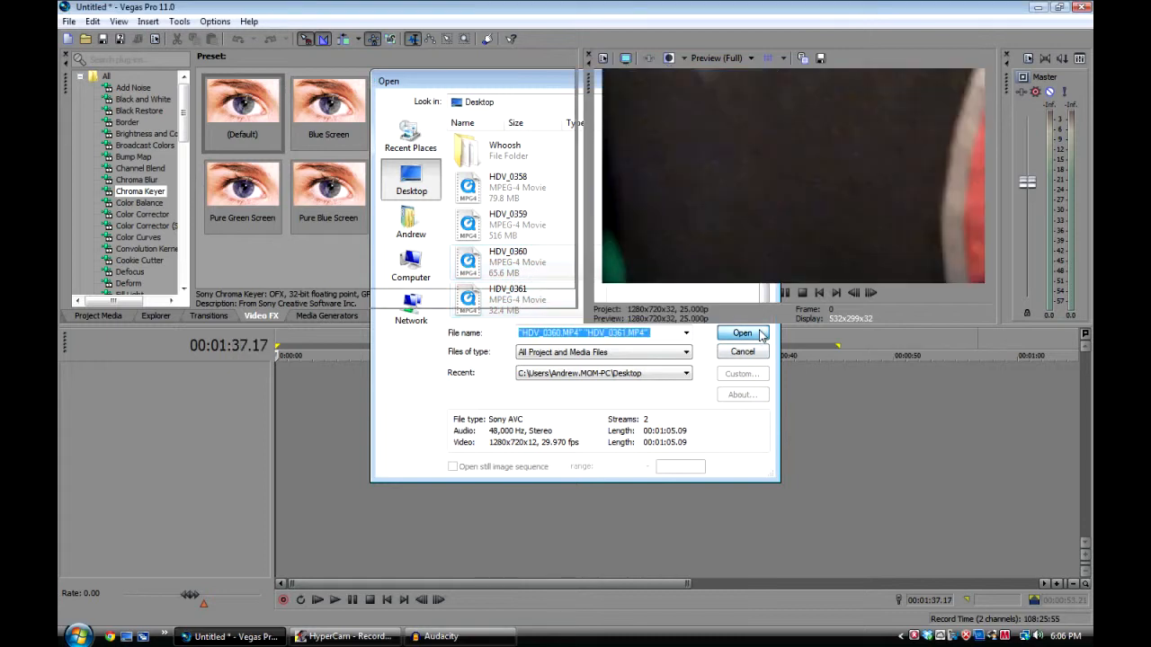
Place the second clip on new tracks below the first so that both clips begin at the timeline's start
click(624, 412)
click(398, 387)
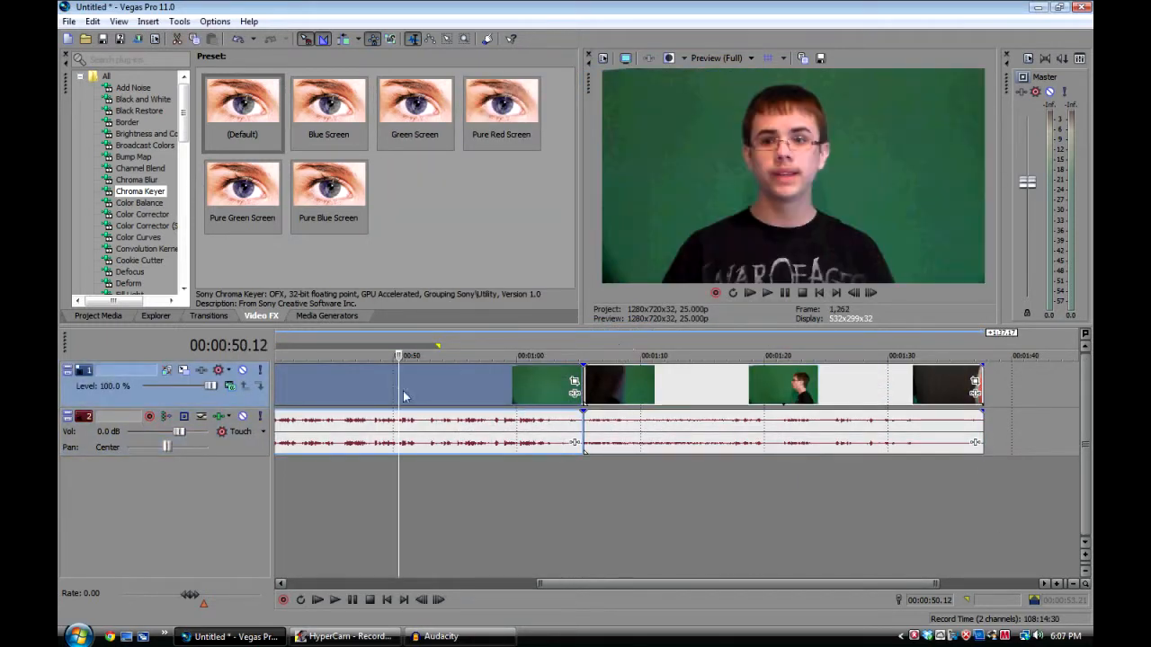
drag(400, 394, 276, 385)
scroll(288, 387, down, 3)
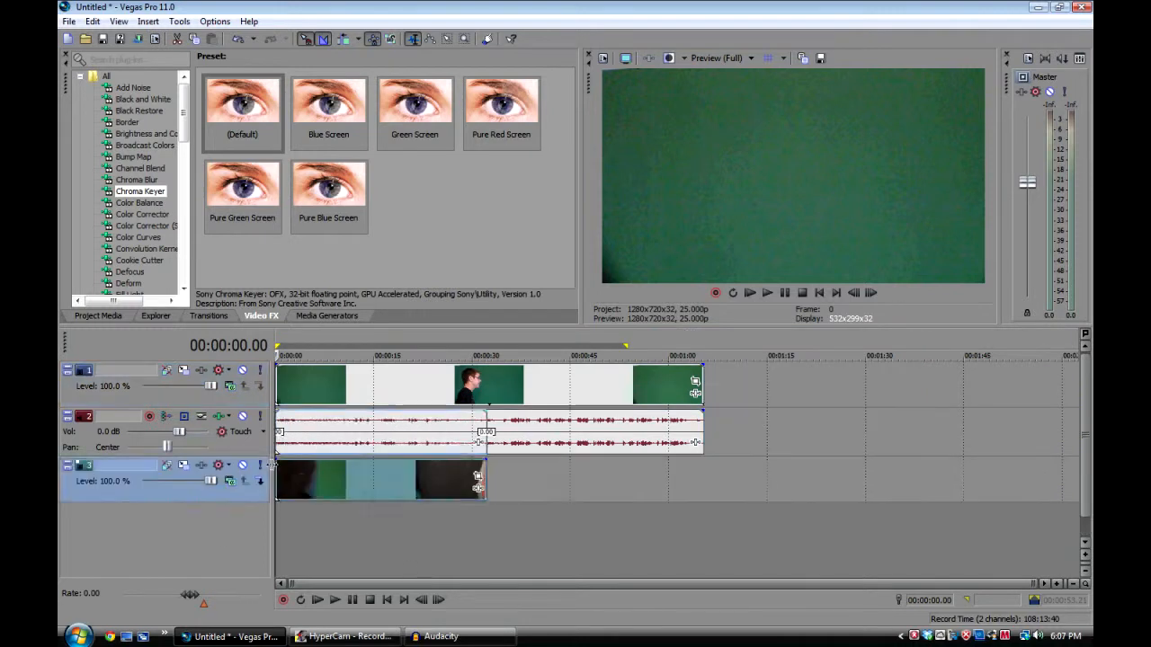
drag(293, 435, 296, 526)
Delete both audio tracks and trim the upper clip's end to match the end of the lower clip
right_click(235, 448)
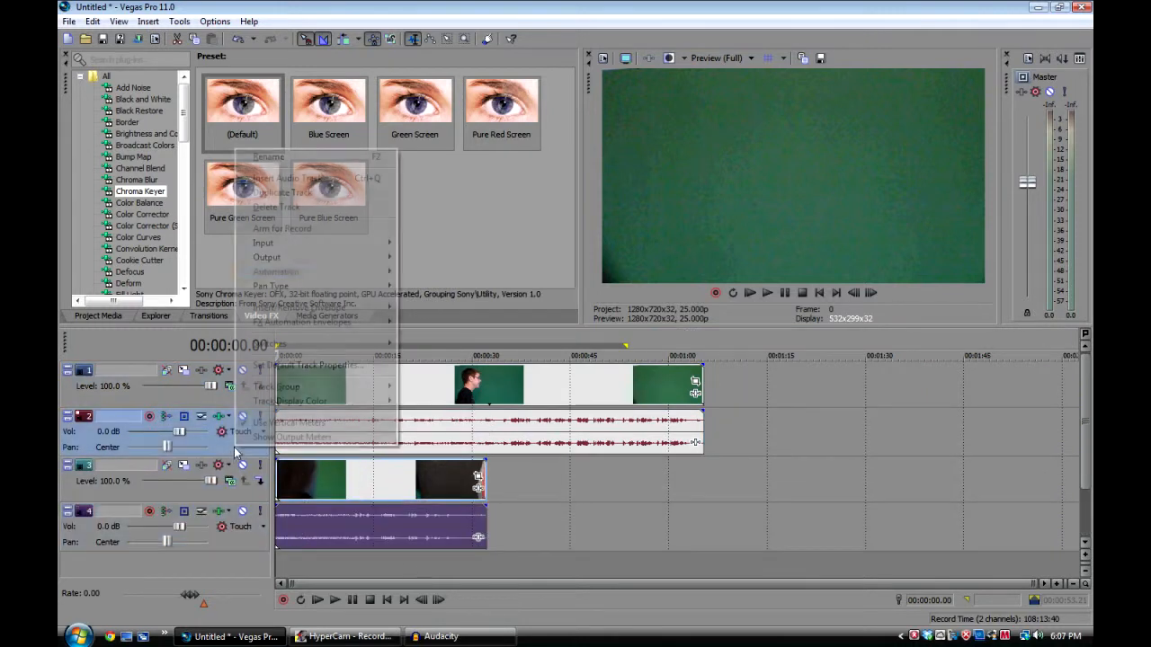
click(279, 206)
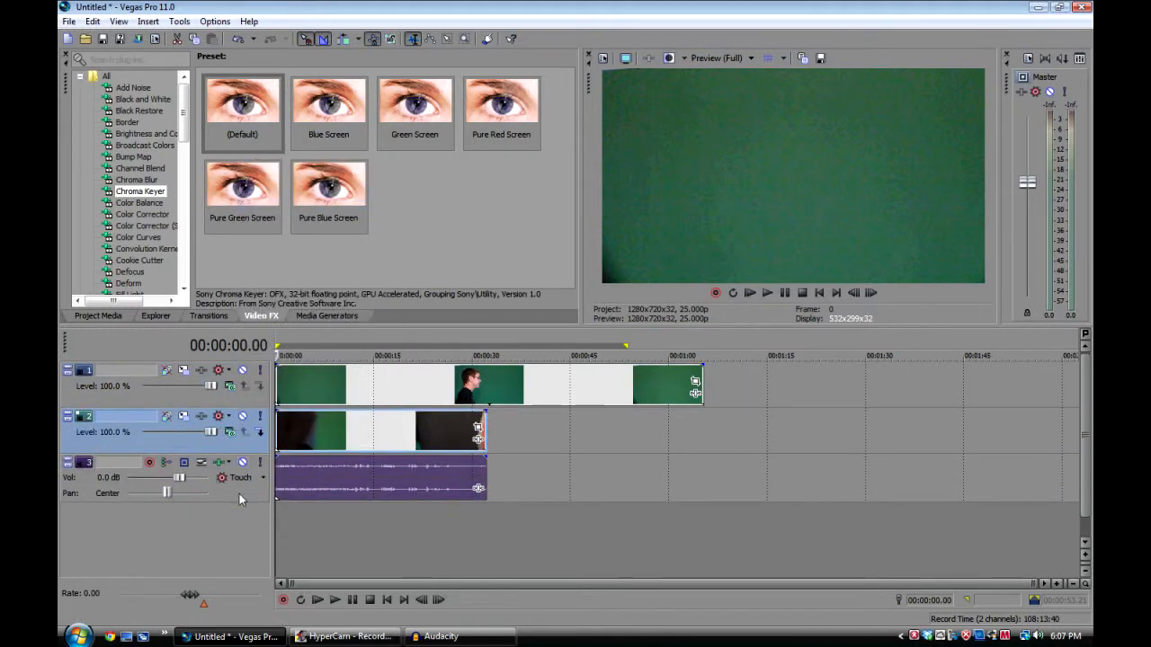
right_click(239, 500)
click(296, 252)
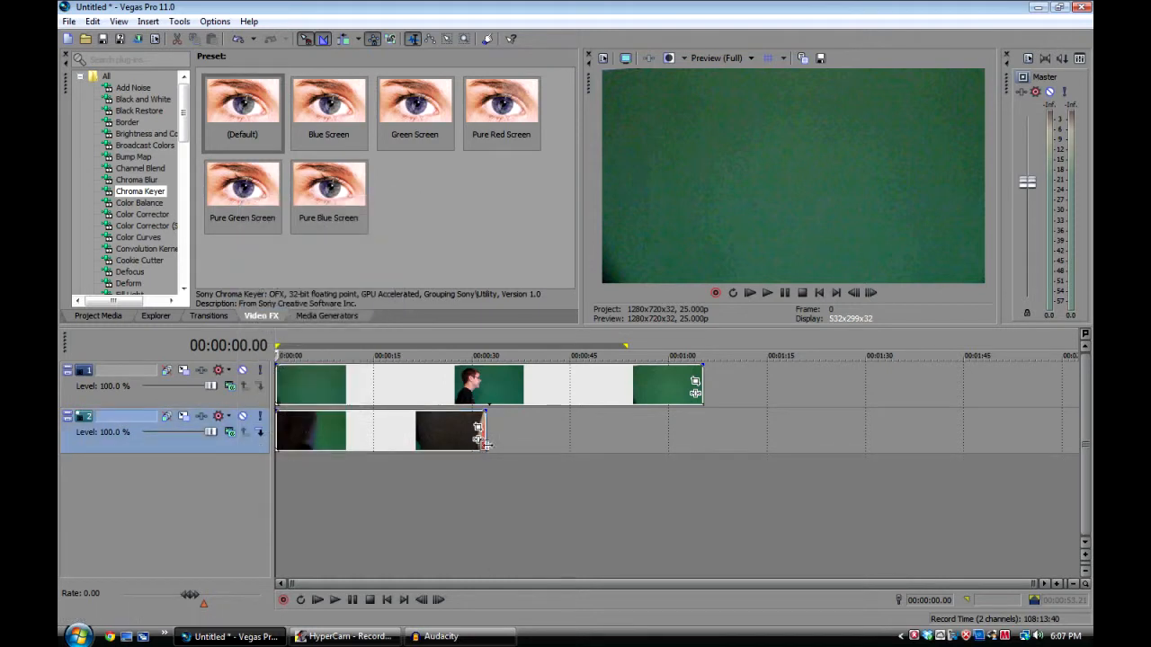
drag(700, 382, 486, 382)
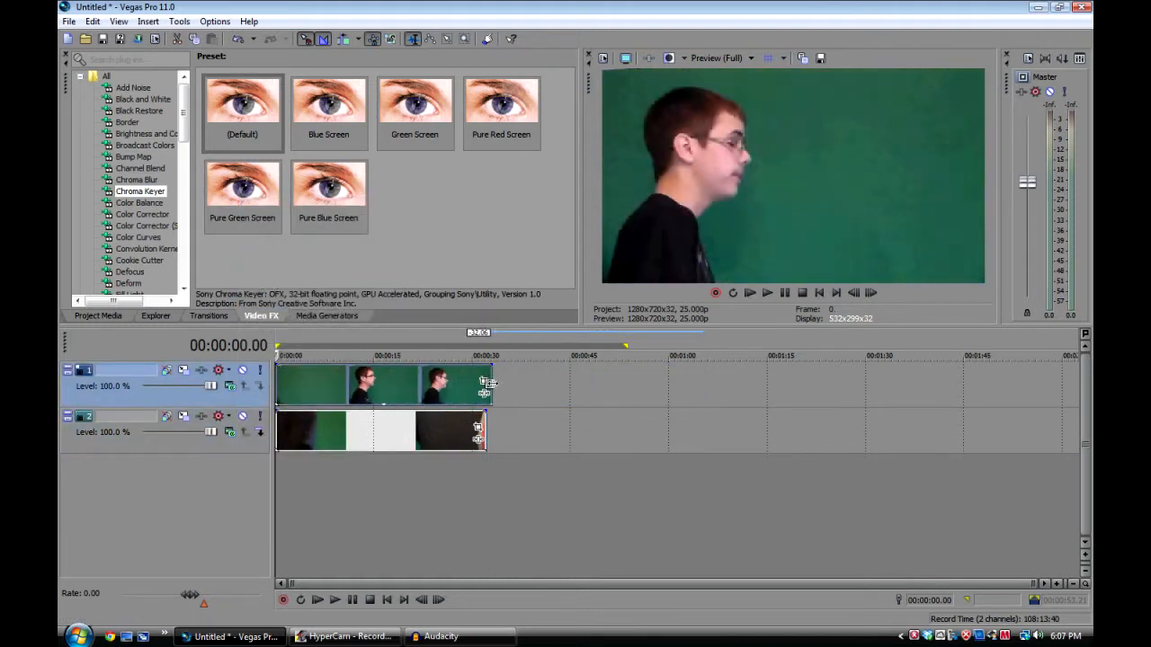
Examine the upper clip's footage at several points between about 11 and 21 seconds
click(351, 405)
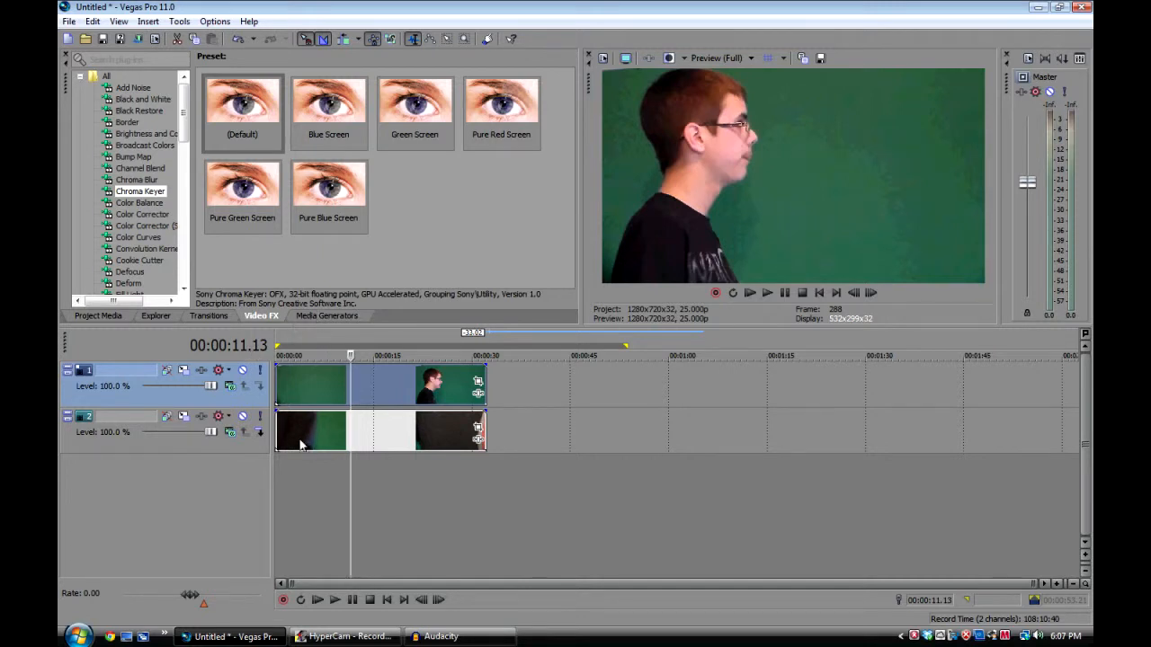
click(419, 383)
click(350, 387)
click(389, 432)
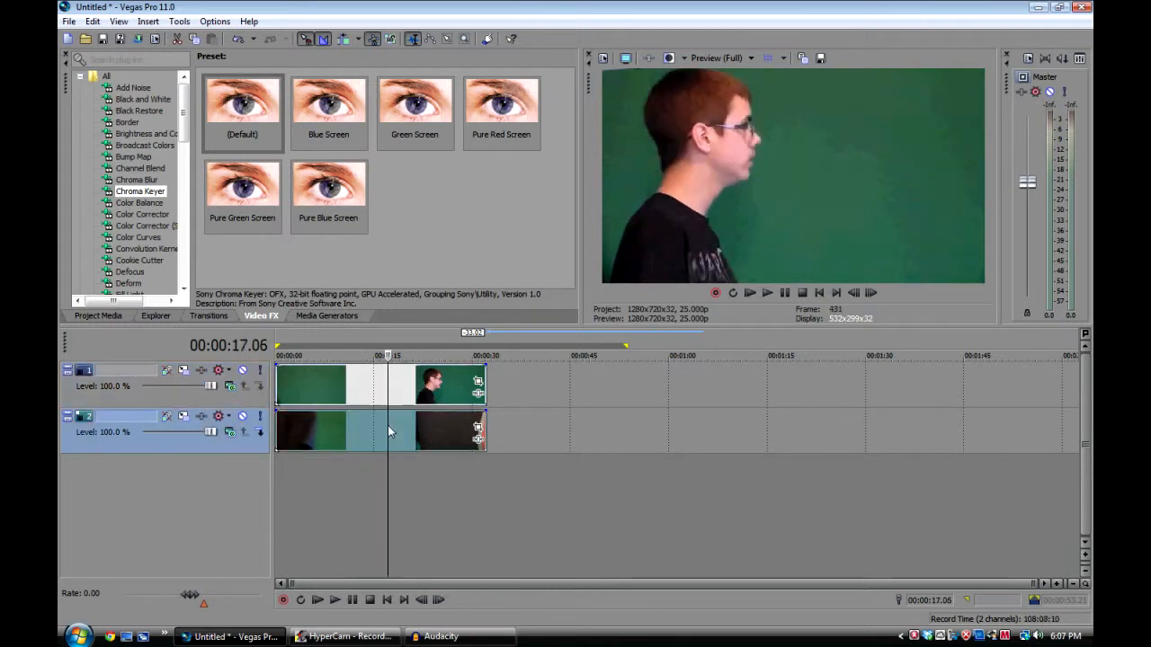
click(329, 399)
click(418, 388)
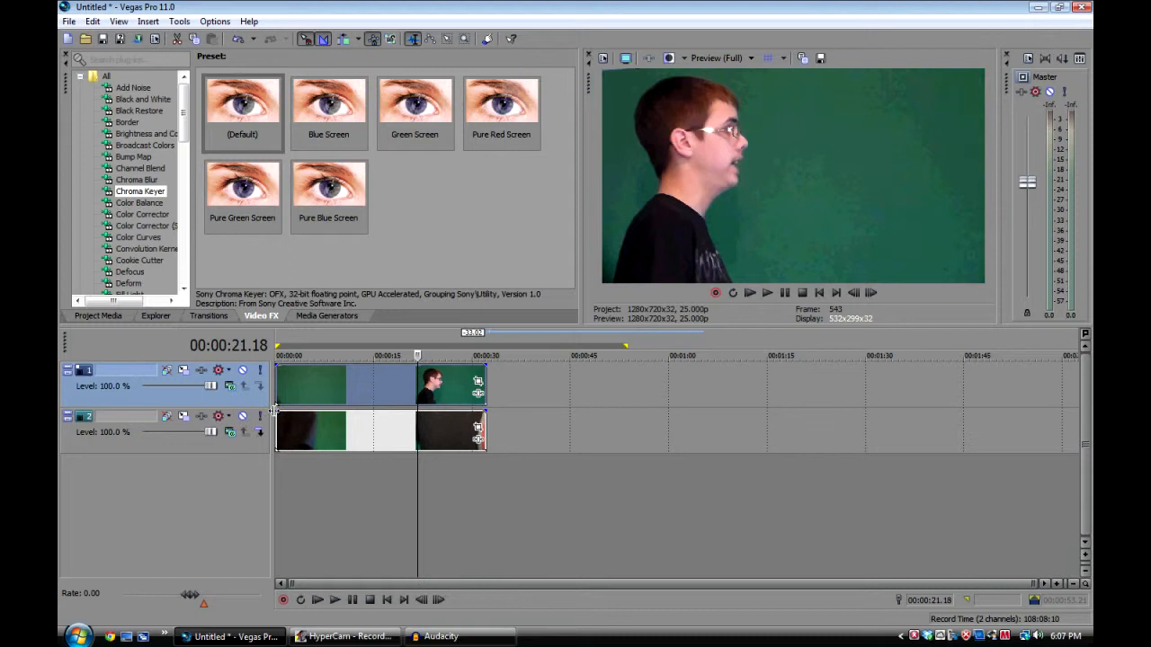
click(377, 437)
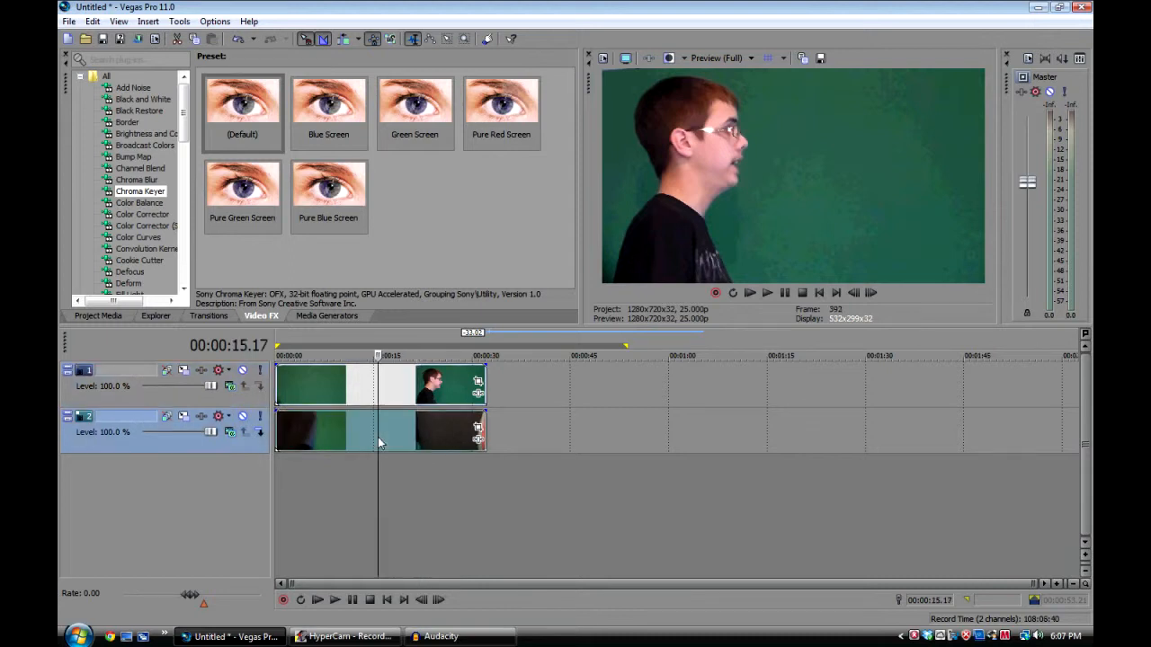
click(414, 396)
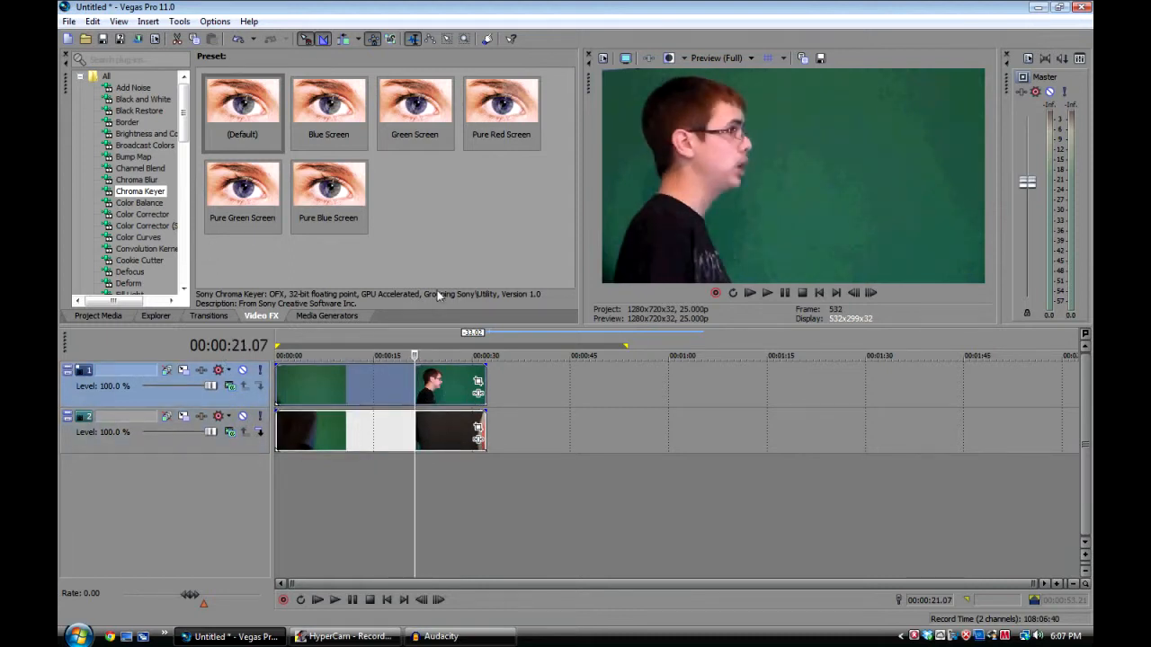
Apply the Cookie Cutter effect with the Square, Center, White Border preset to the upper clip
drag(184, 115, 183, 175)
click(184, 289)
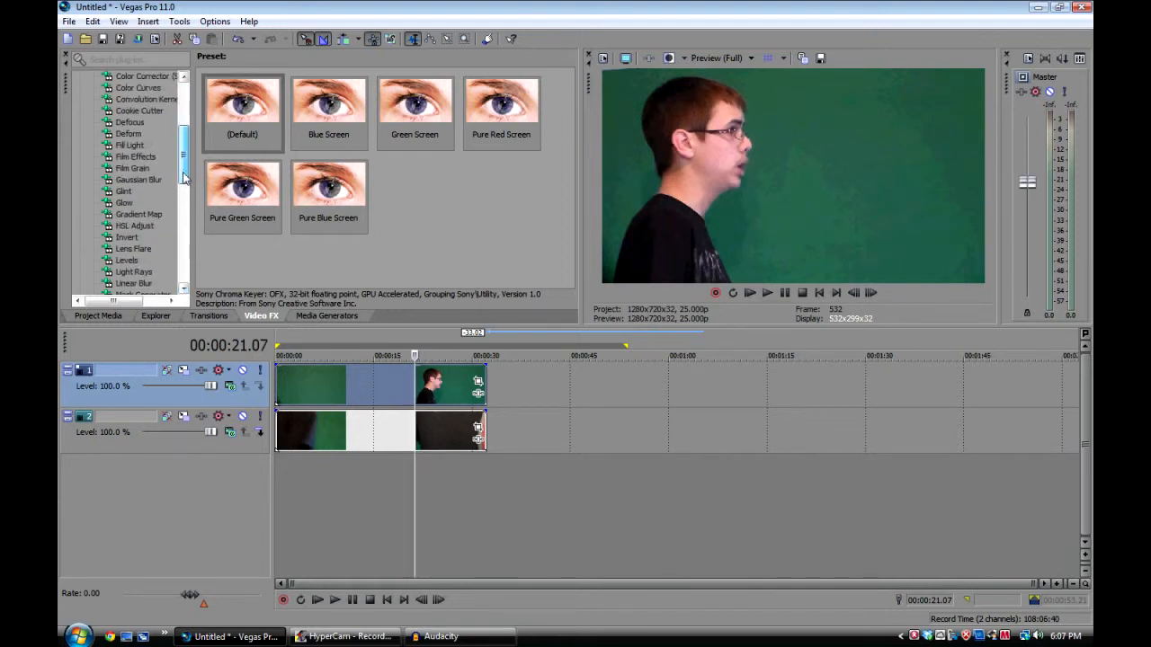
click(147, 111)
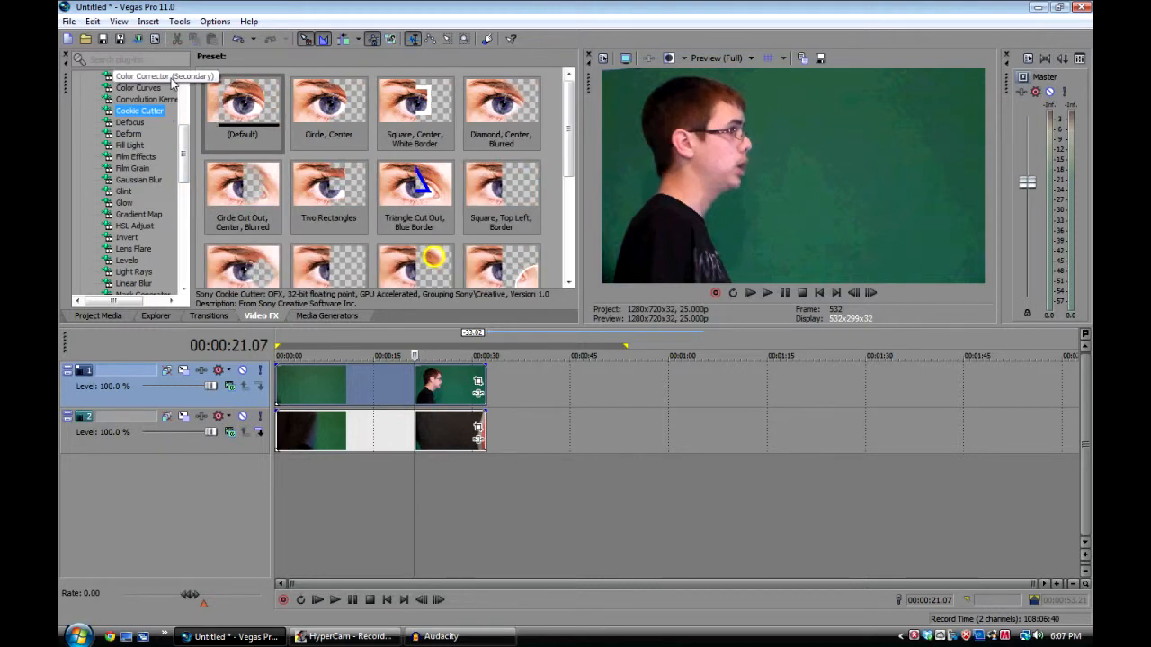
click(422, 120)
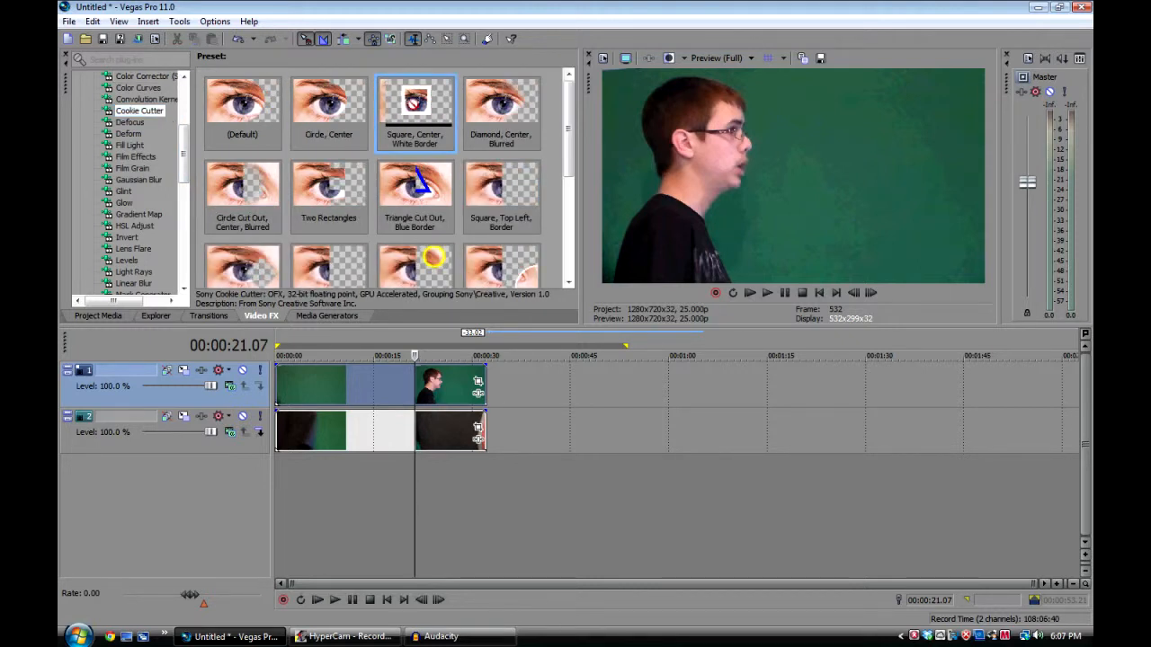
drag(399, 232, 349, 385)
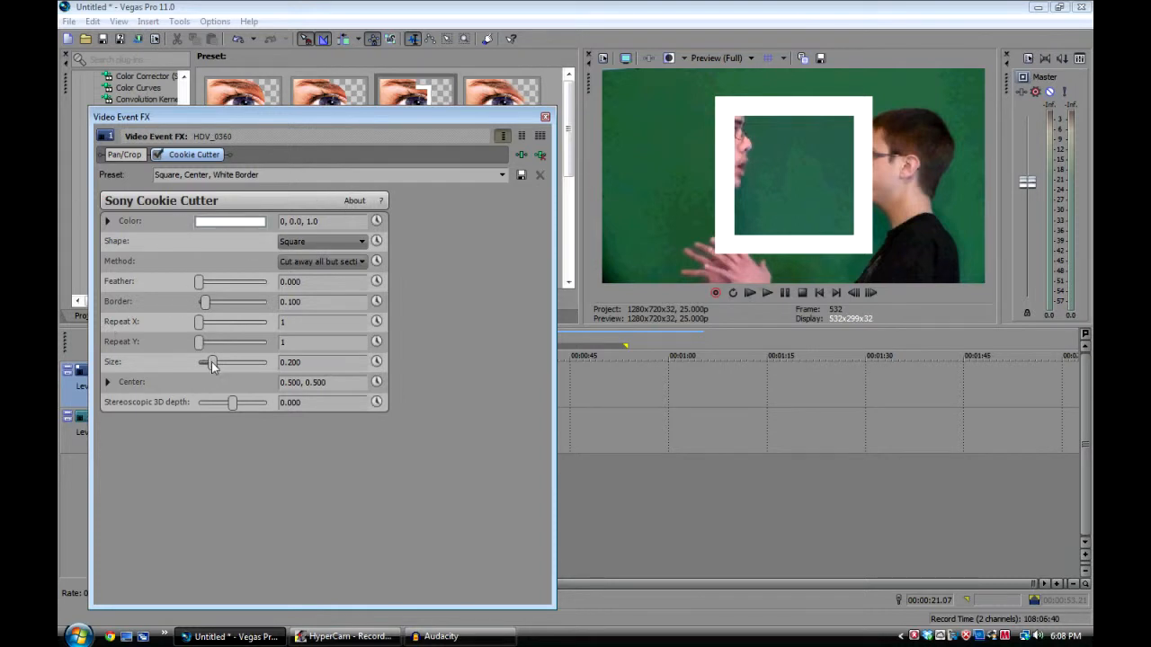
Set the Cookie Cutter size to about 0.358 and its center to about 0.152, 0.457
drag(213, 367, 223, 371)
click(107, 381)
drag(236, 432, 223, 437)
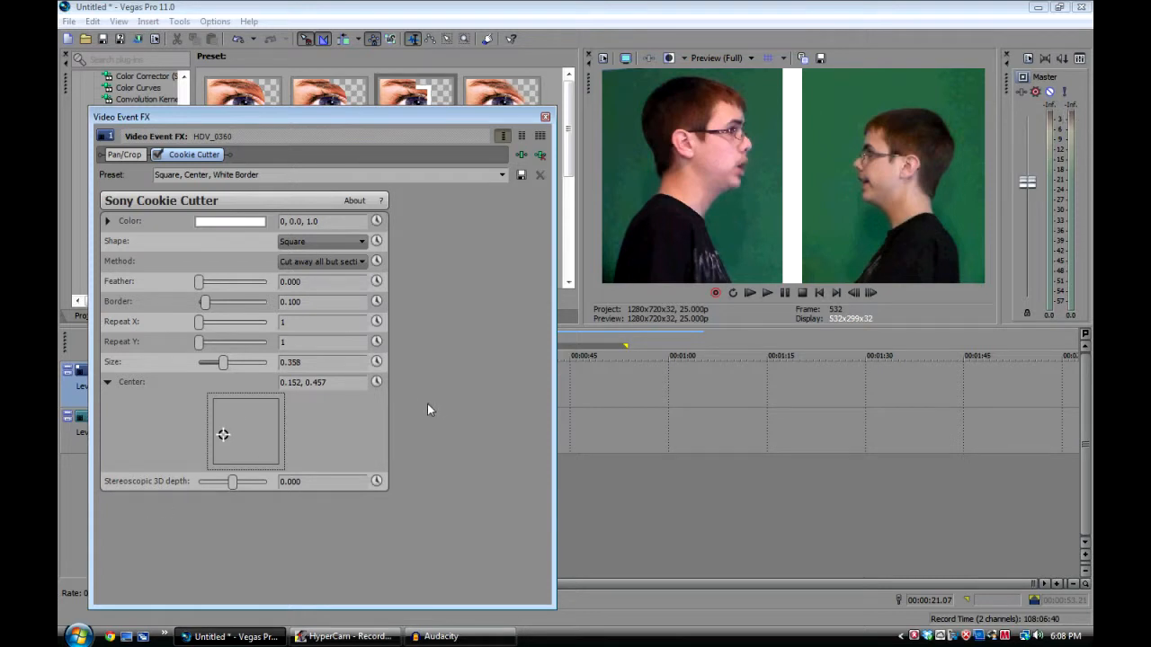
click(108, 382)
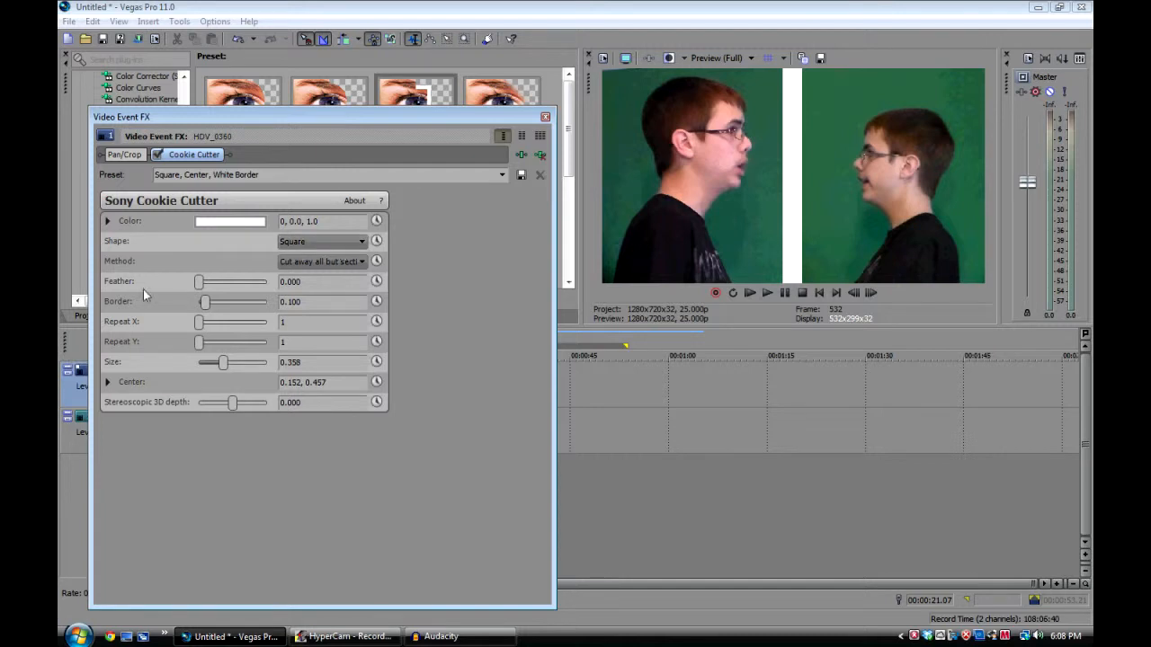
Set the Cookie Cutter border to 0.000 to remove the white edge
click(107, 222)
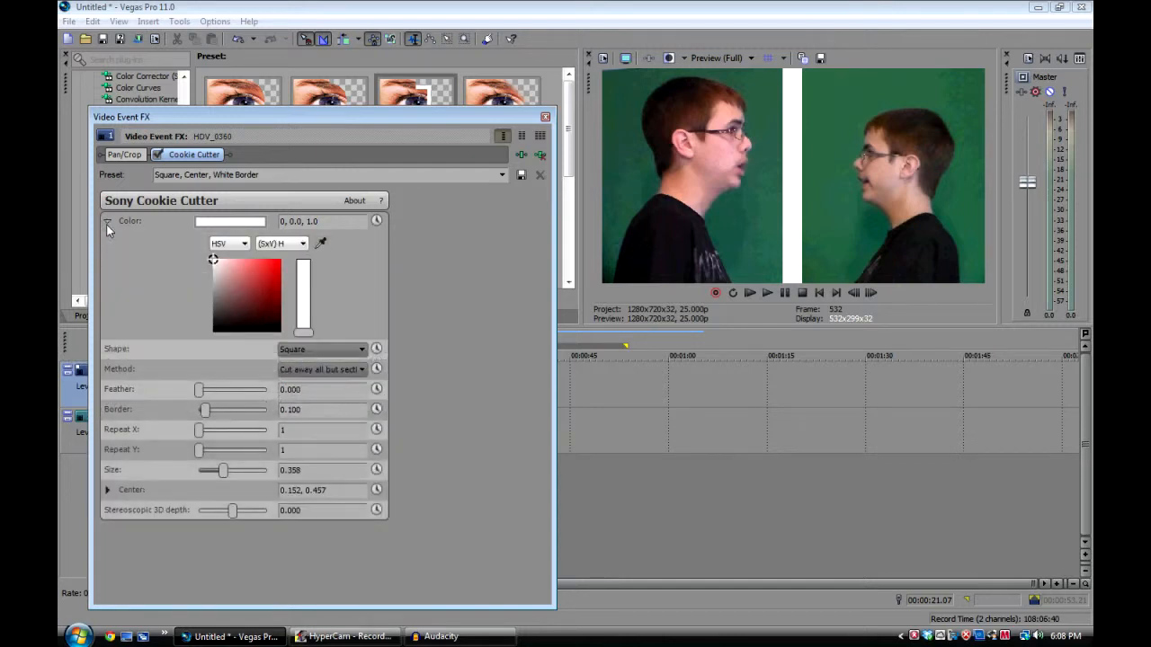
click(107, 221)
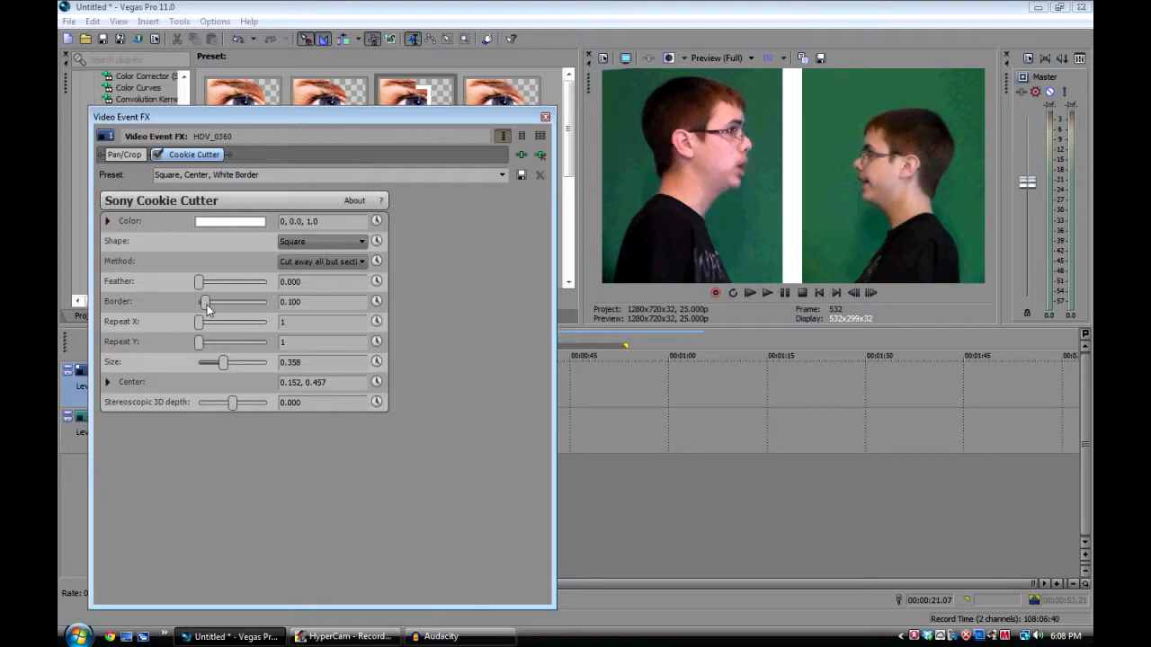
drag(207, 309, 97, 322)
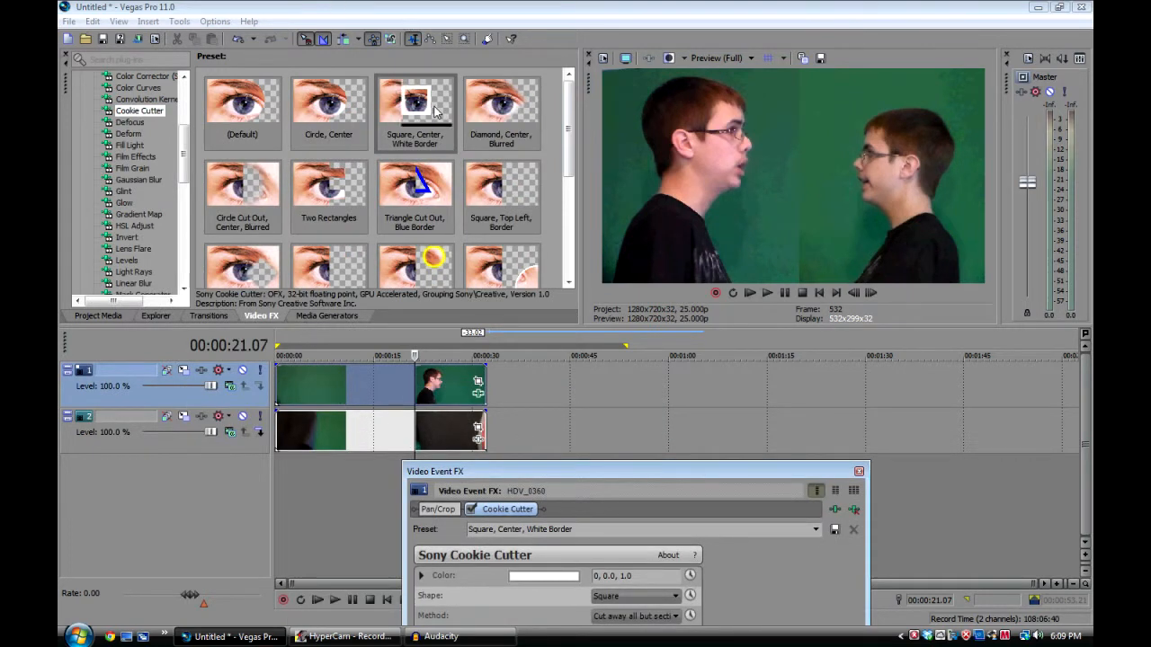
Check the masked composite at about 15 seconds and close the clip's effect settings
click(373, 357)
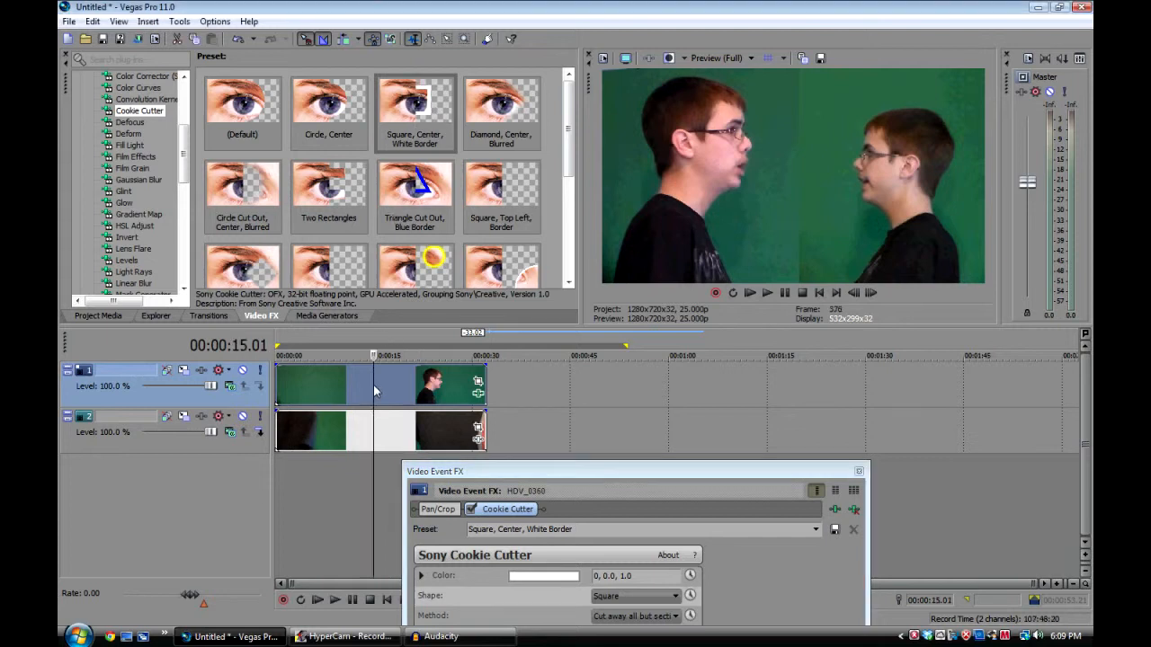
drag(540, 471, 459, 171)
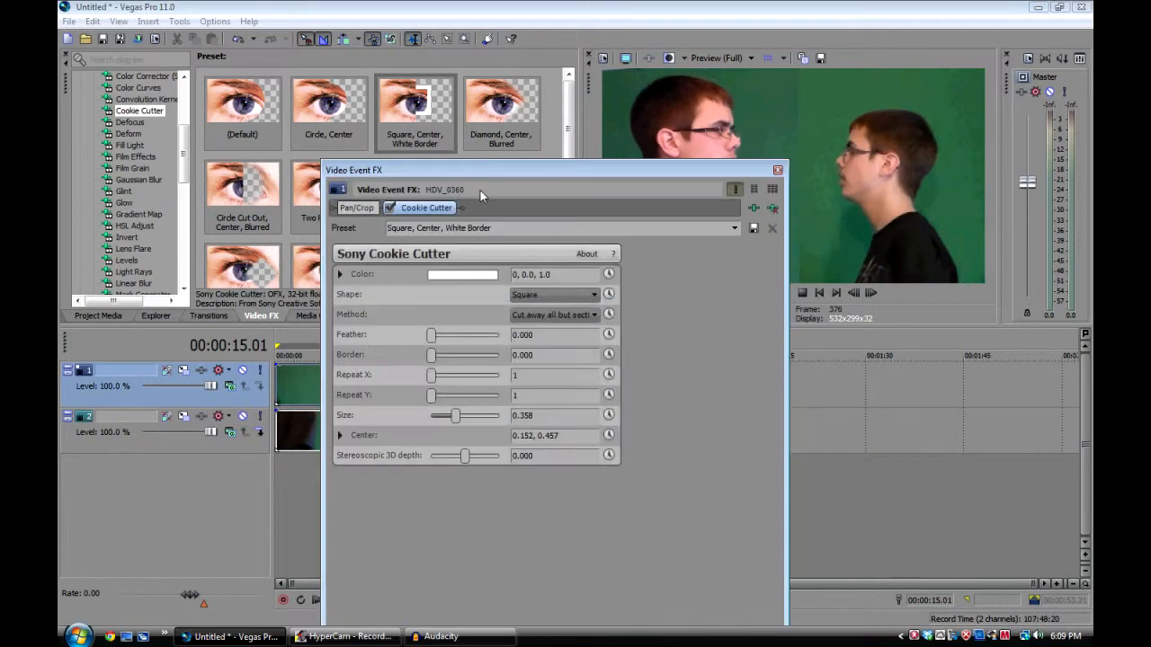
click(432, 356)
drag(661, 170, 617, 345)
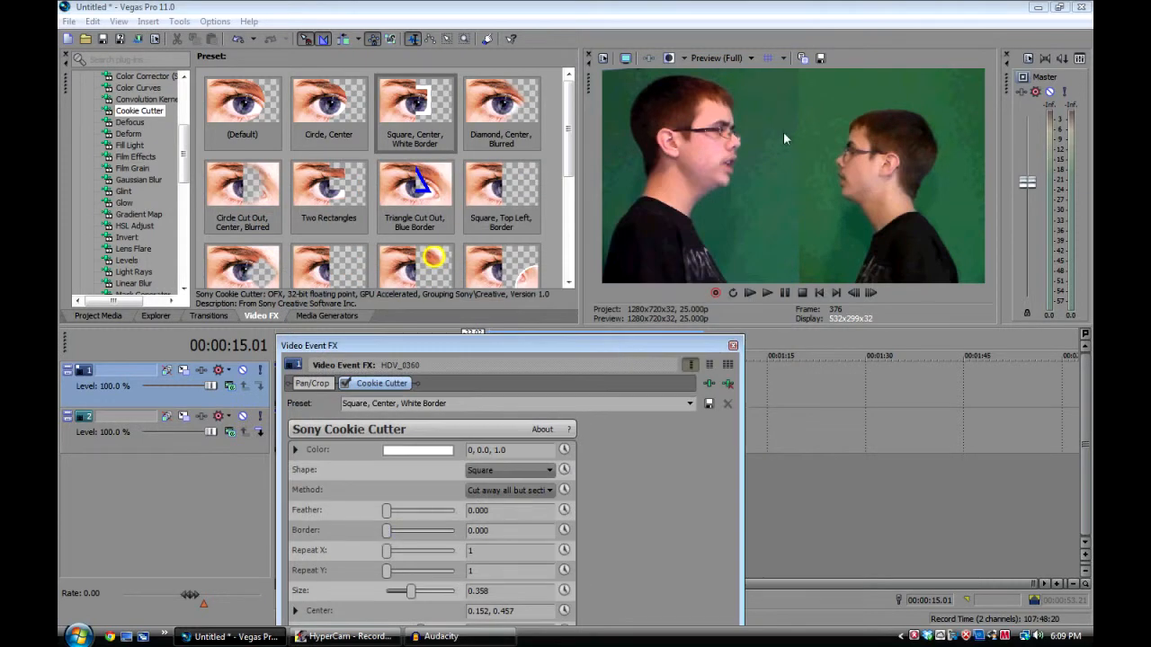
click(733, 348)
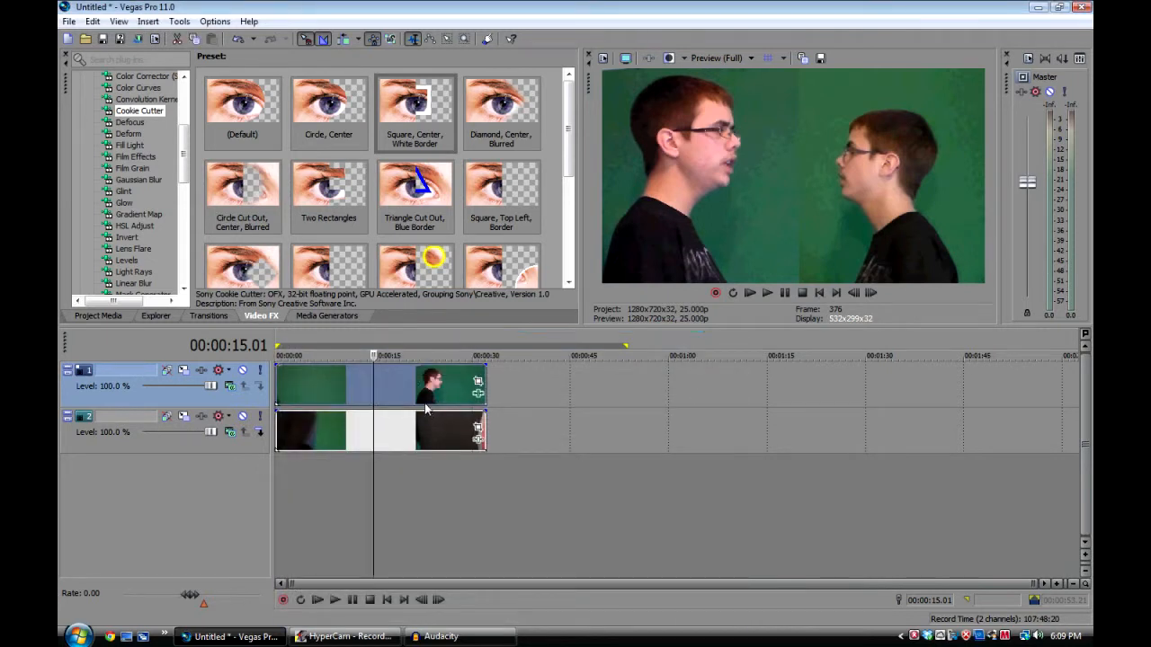
Scrub through the combined clips between about 4 and 15 seconds to examine both halves of the picture
key(space)
click(320, 402)
click(305, 402)
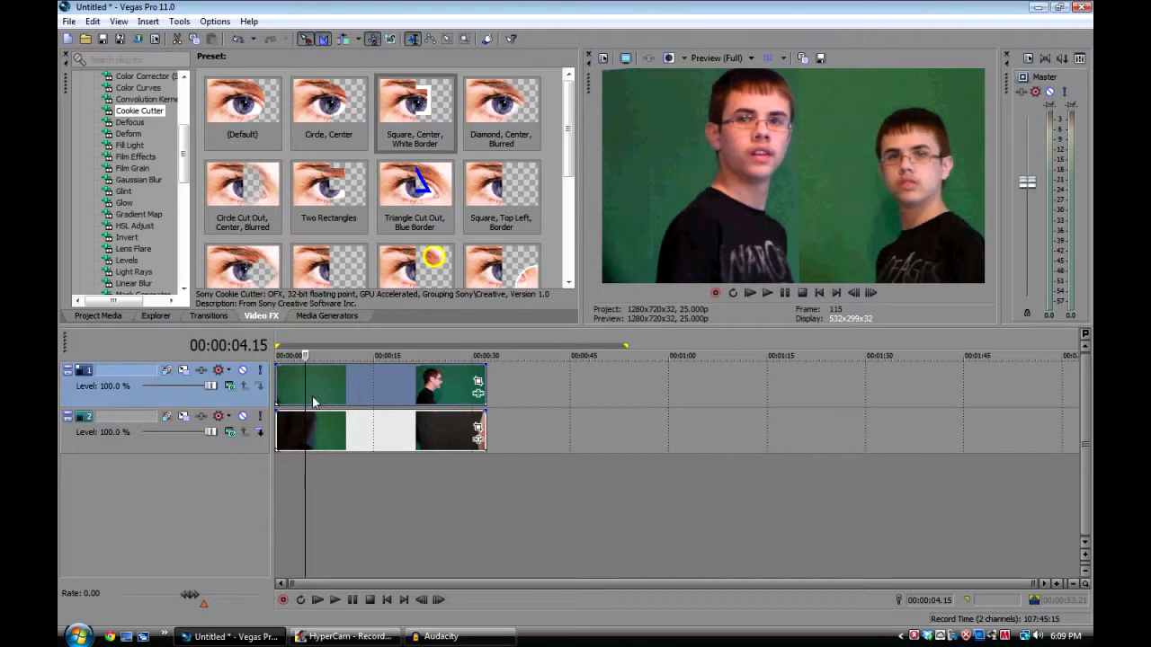
click(332, 389)
drag(332, 390, 358, 388)
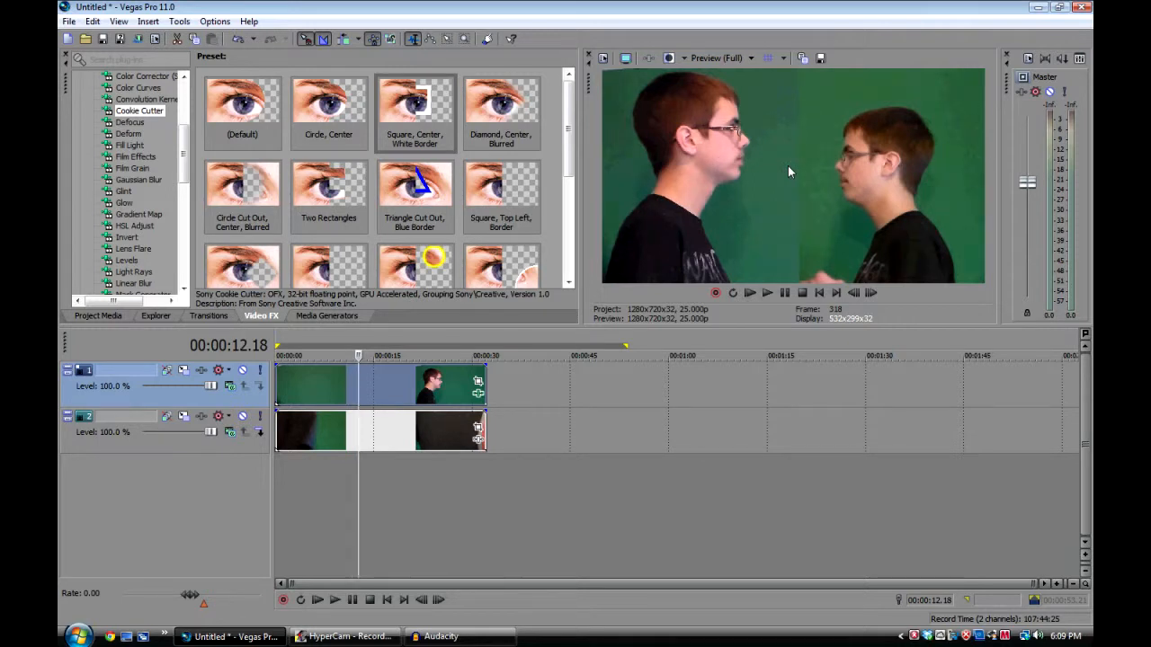
drag(358, 382, 374, 384)
Step frame by frame around 14 seconds to examine the hand at the seam between the two halves
click(856, 299)
click(856, 299)
click(856, 299)
click(856, 299)
click(870, 295)
click(870, 295)
click(870, 295)
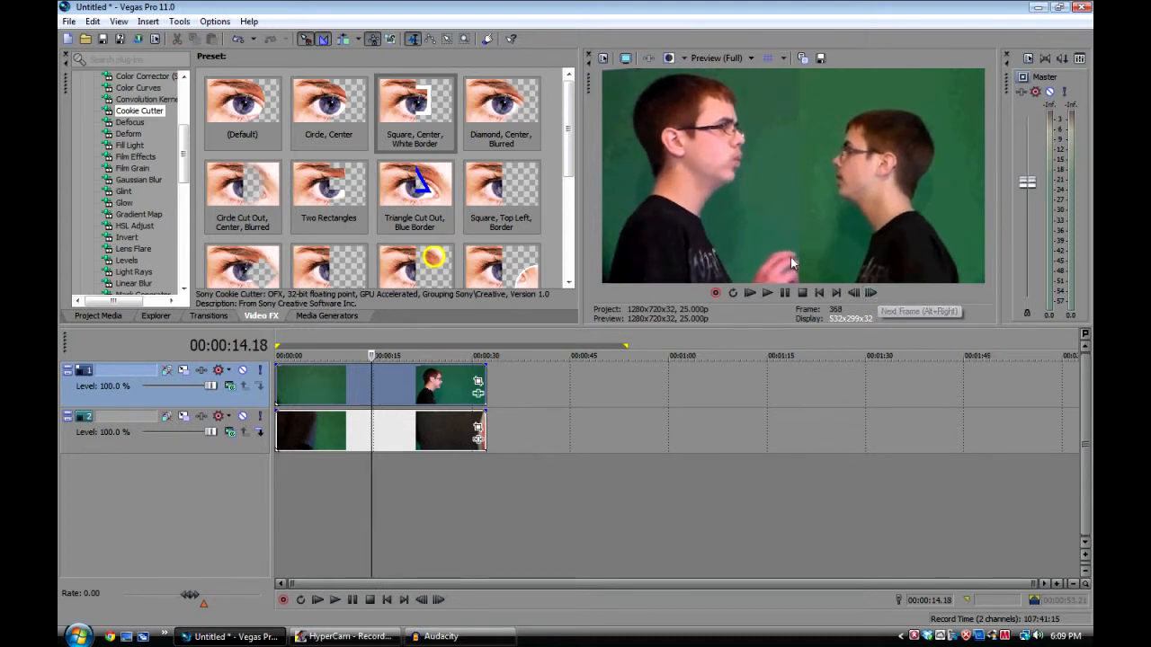
click(851, 297)
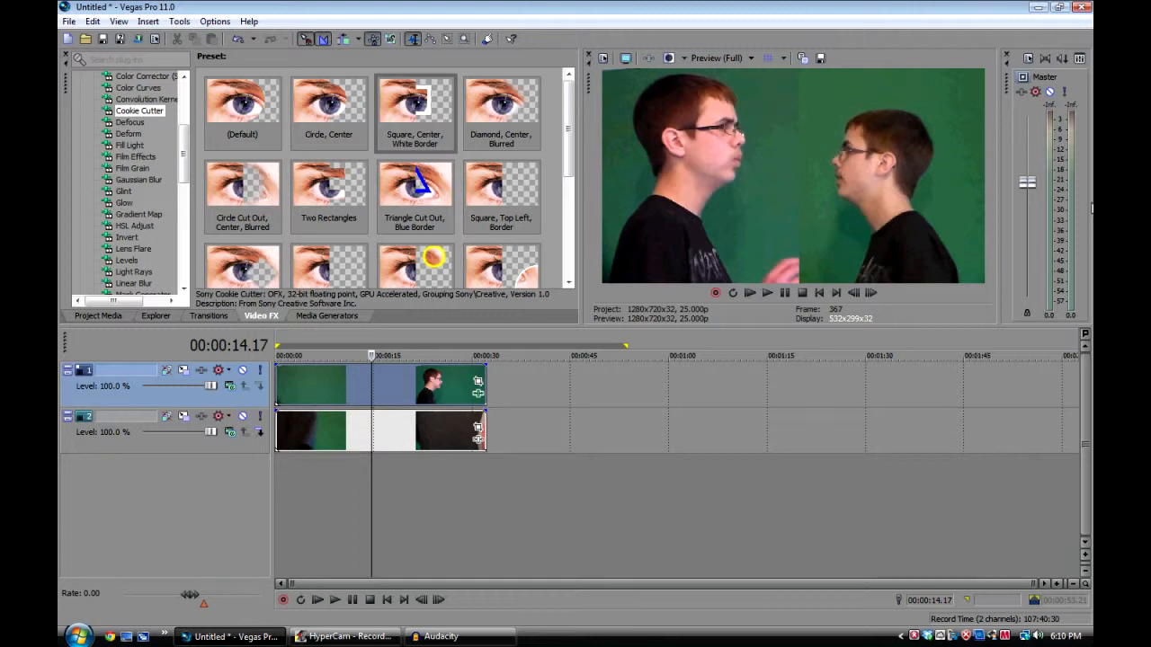
click(342, 390)
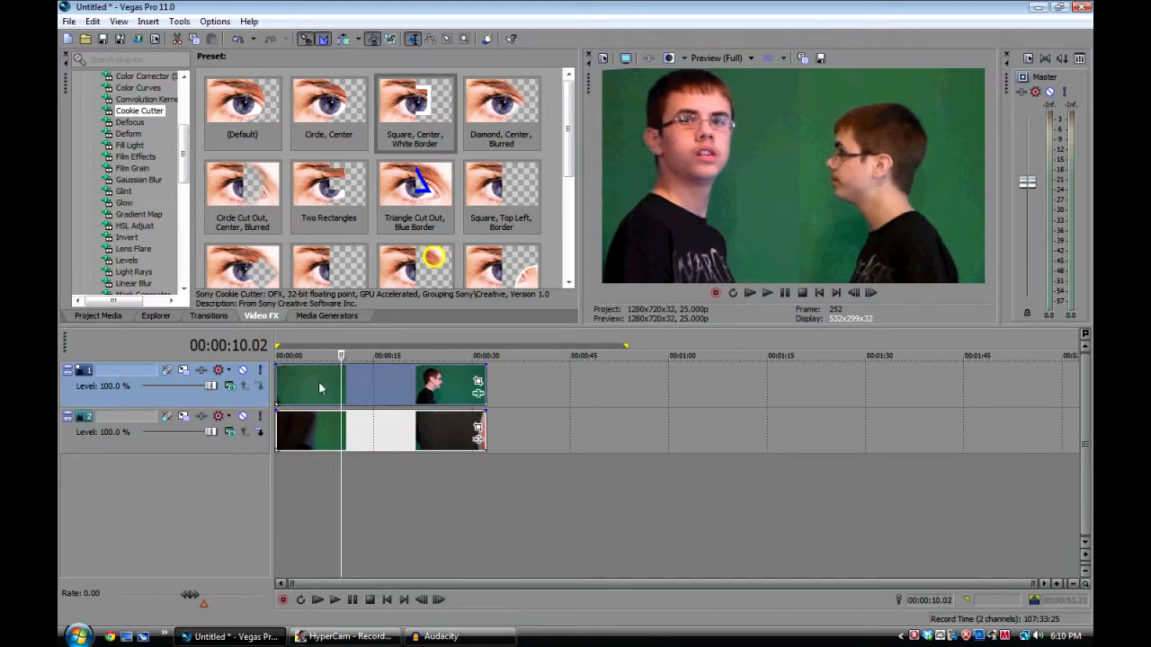
click(230, 432)
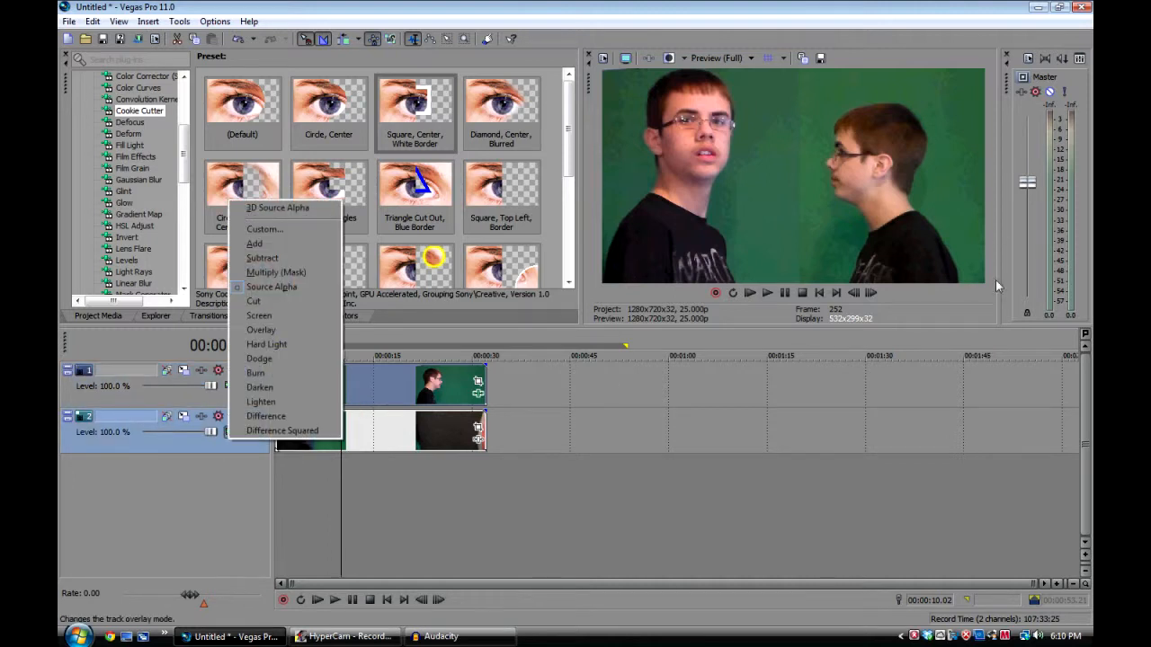
click(207, 519)
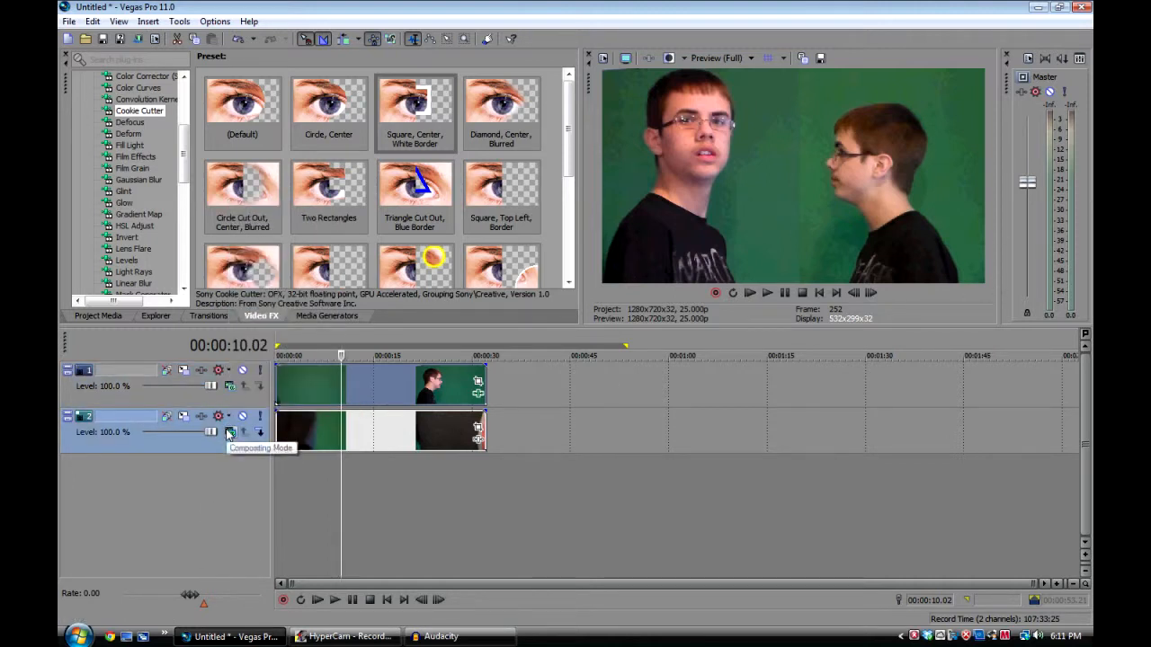
Try the Screen compositing mode on track 2 and on track 1
click(391, 423)
click(218, 416)
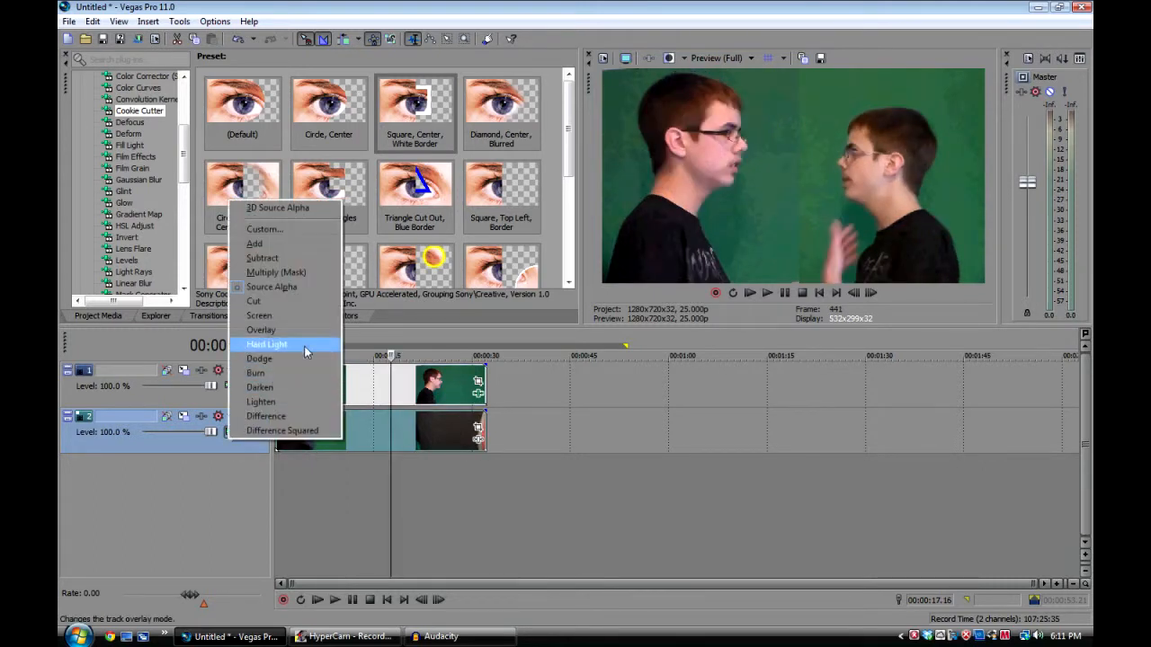
click(307, 312)
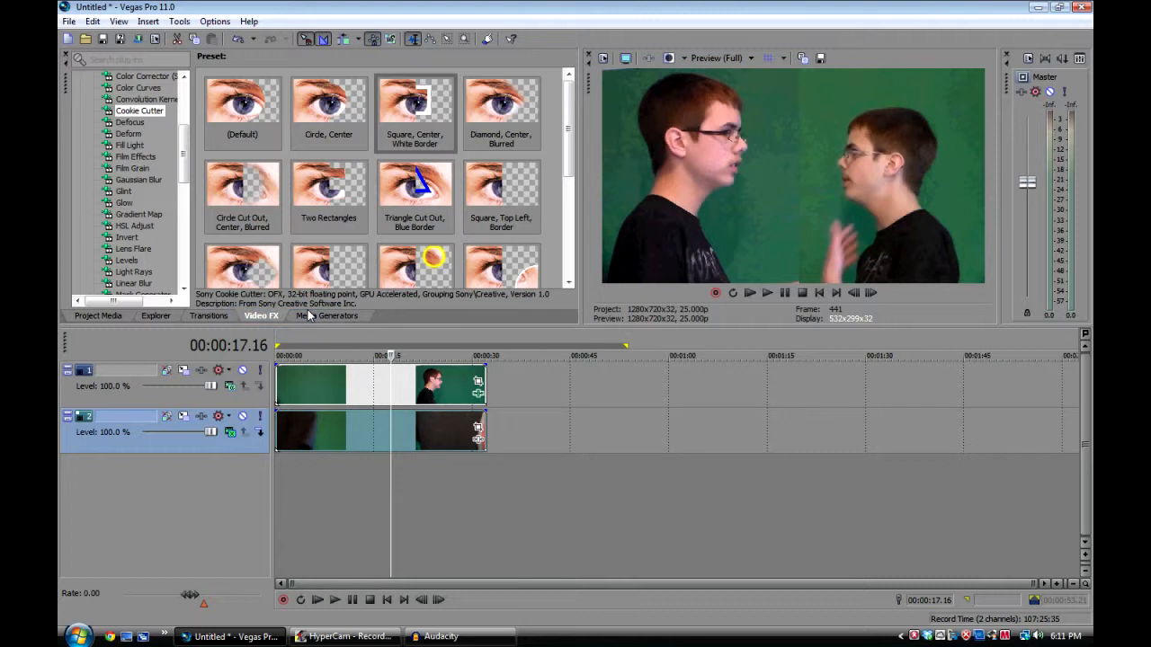
click(217, 369)
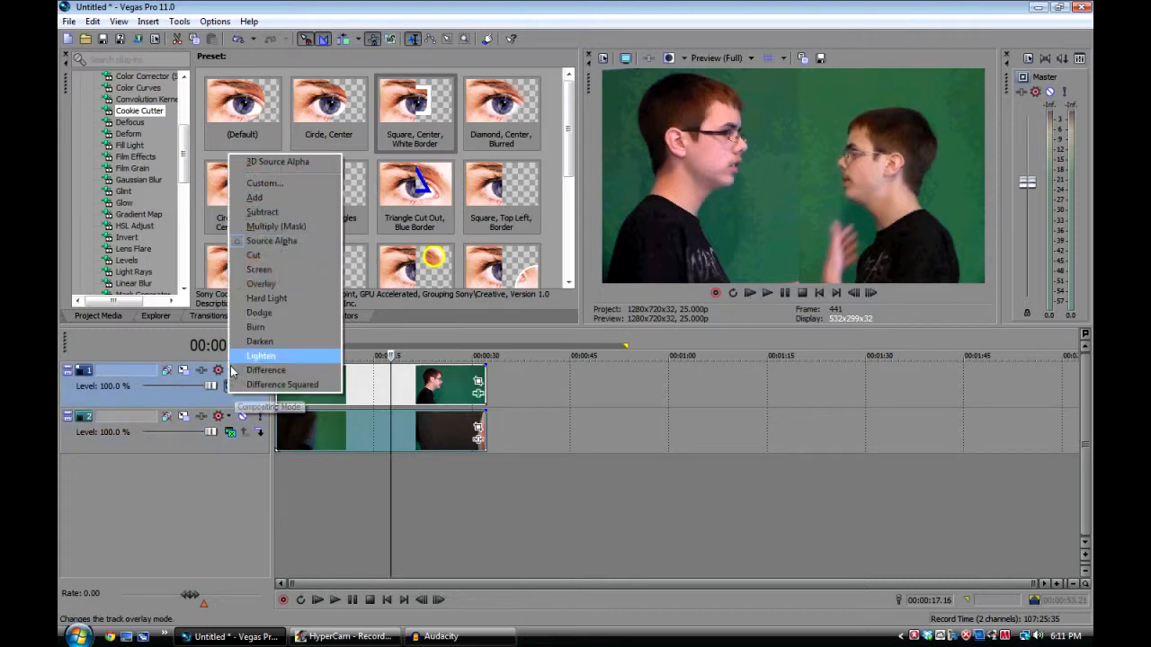
click(274, 270)
Return the compositing mode of both tracks to Source Alpha
click(218, 370)
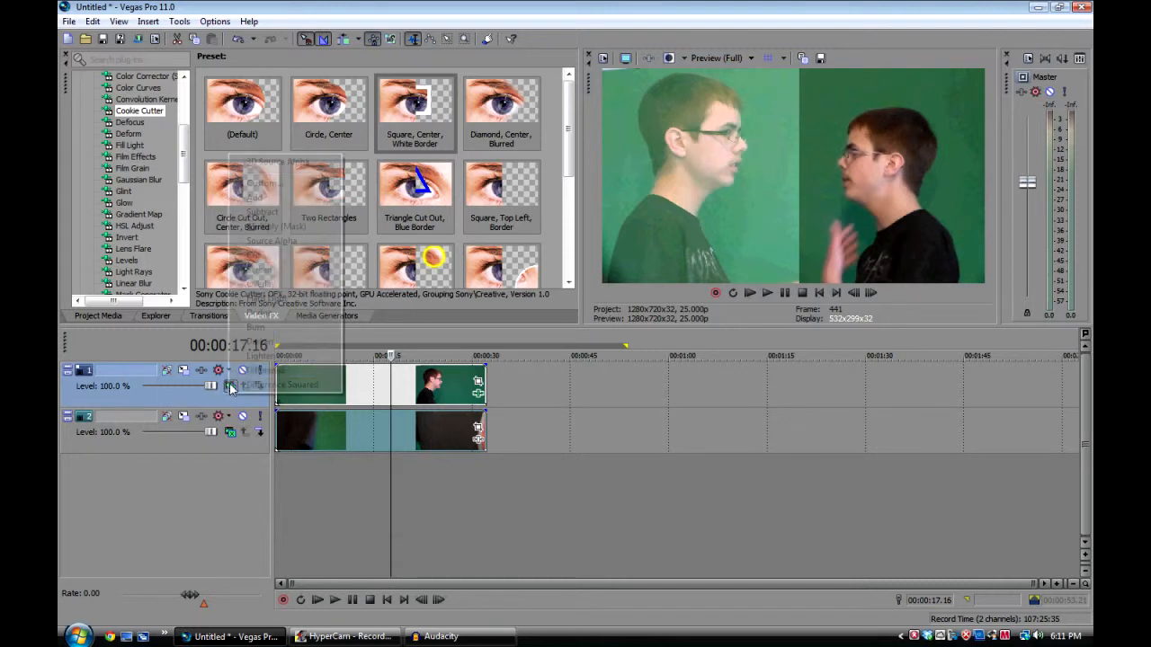
click(309, 243)
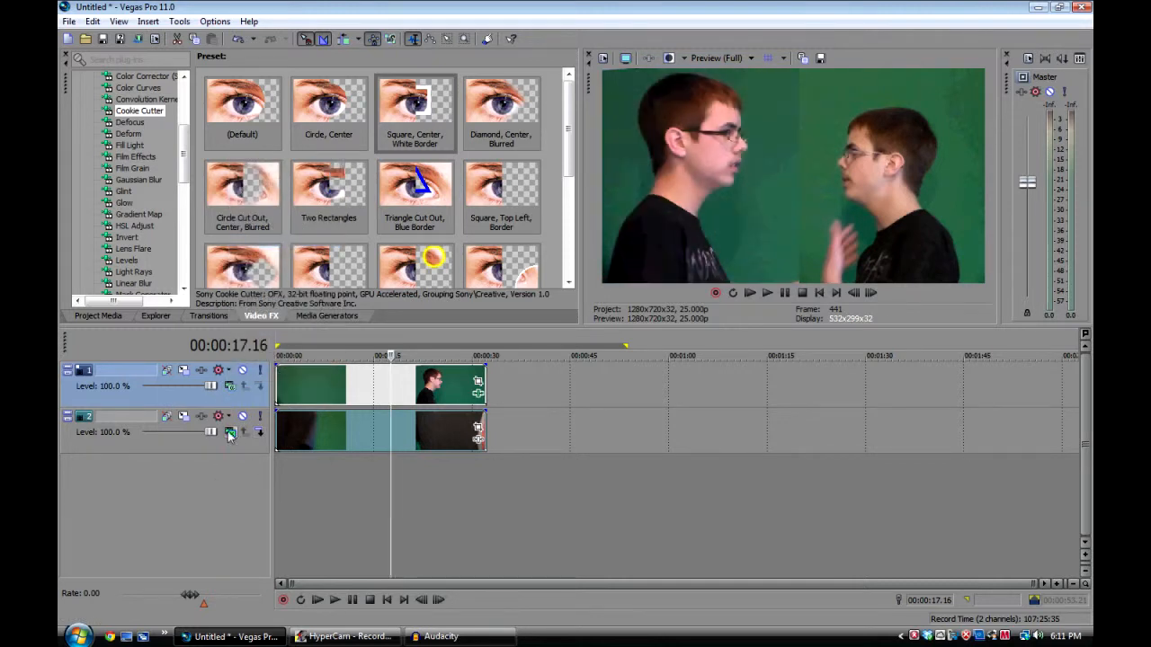
click(231, 433)
click(313, 289)
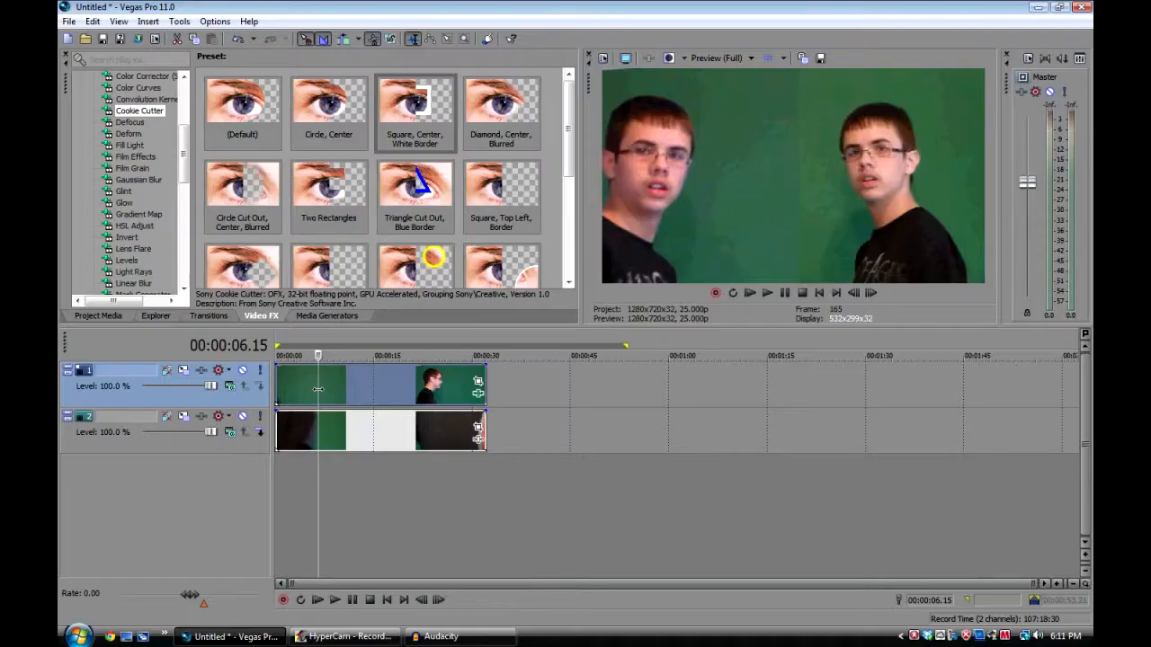
Scrub to about 24 seconds and advance frame by frame to examine the hands at the seam between the two halves
click(339, 394)
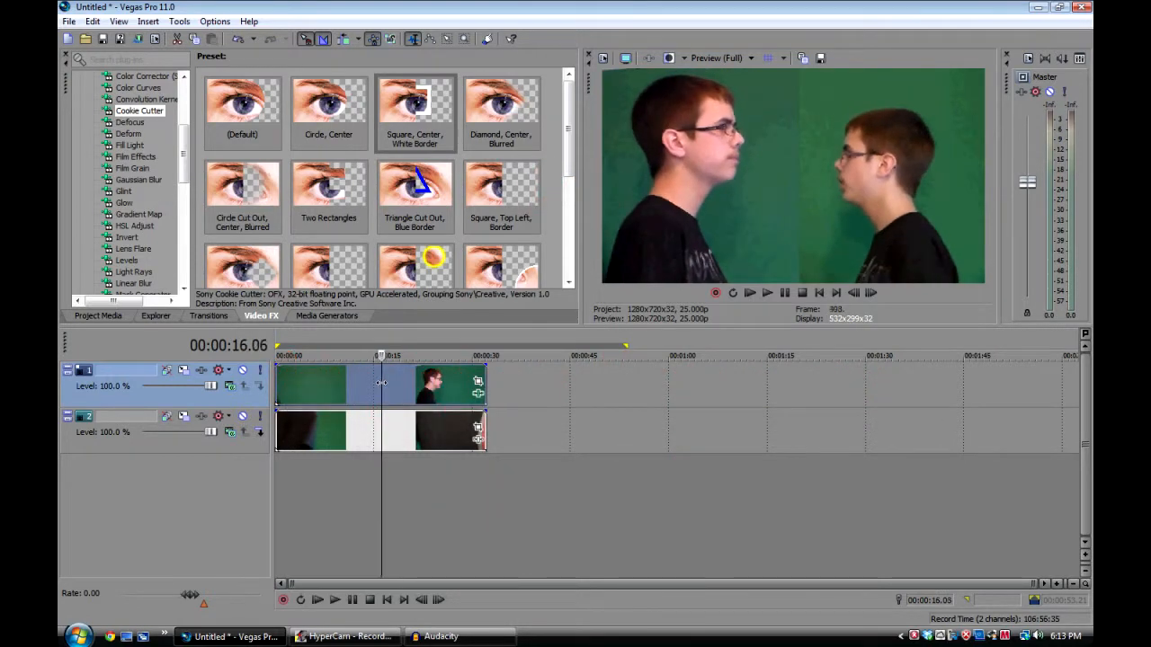
drag(397, 386, 433, 386)
click(868, 298)
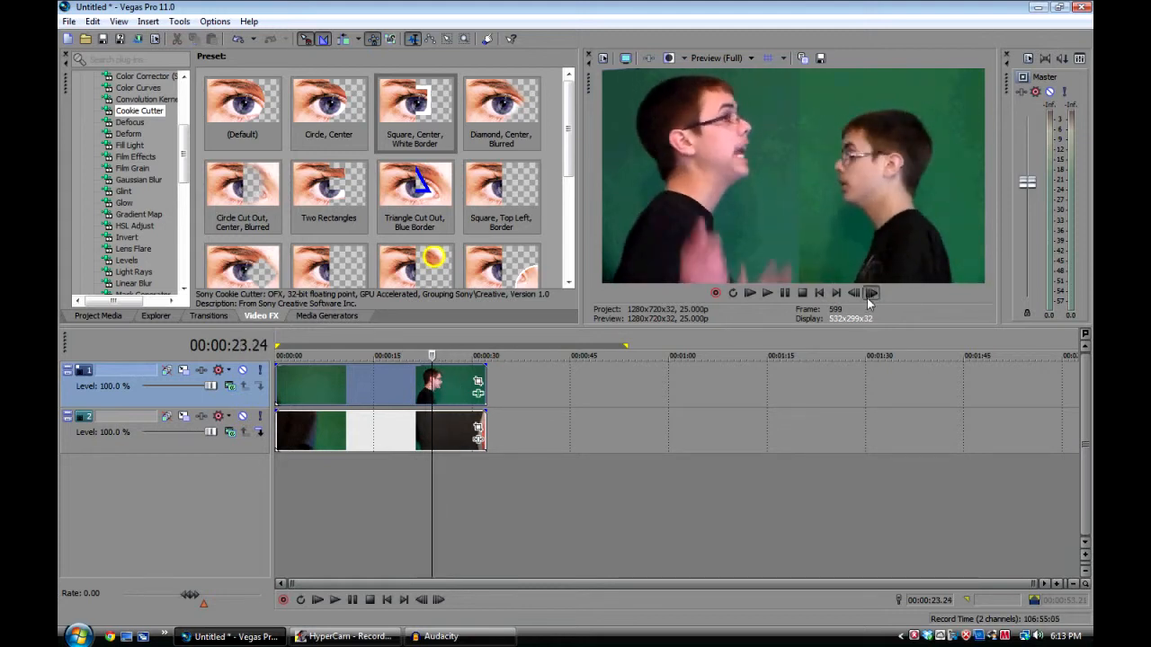
click(868, 297)
click(869, 298)
click(869, 298)
click(869, 298)
click(869, 298)
click(868, 298)
click(869, 297)
click(869, 297)
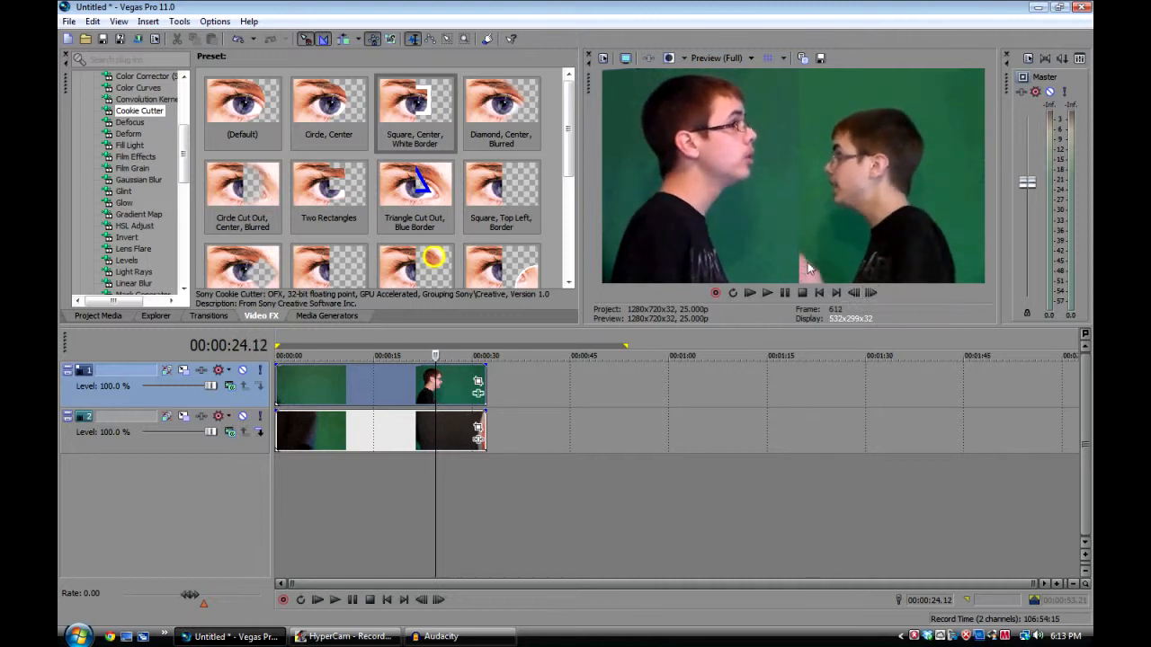